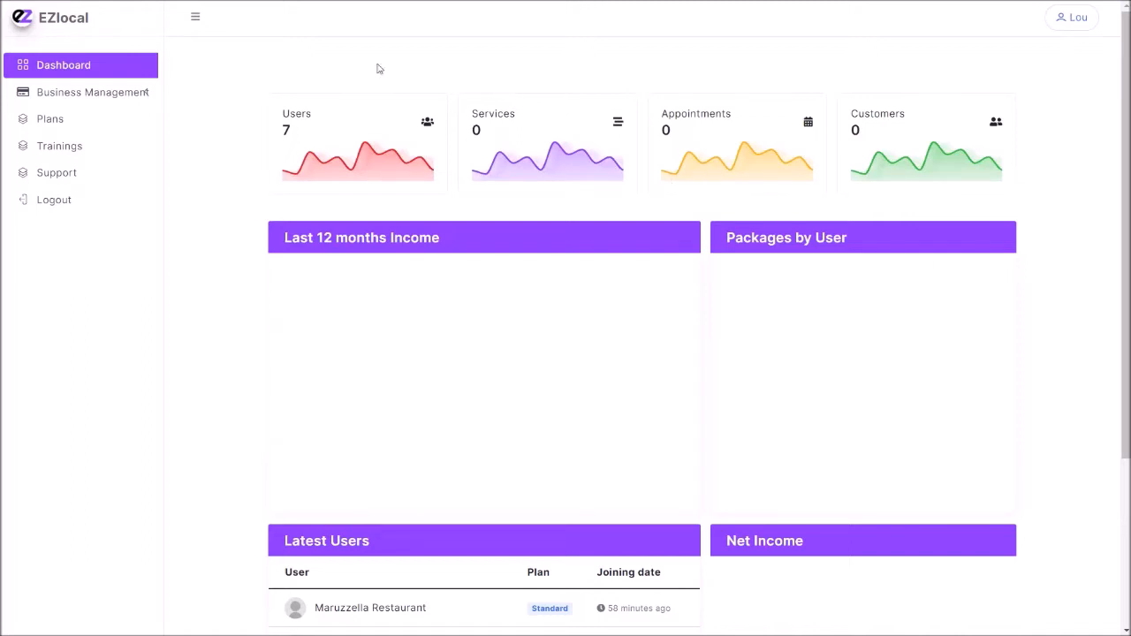
Start adding a new business and set its company slug to the available name L4OU.
click(144, 92)
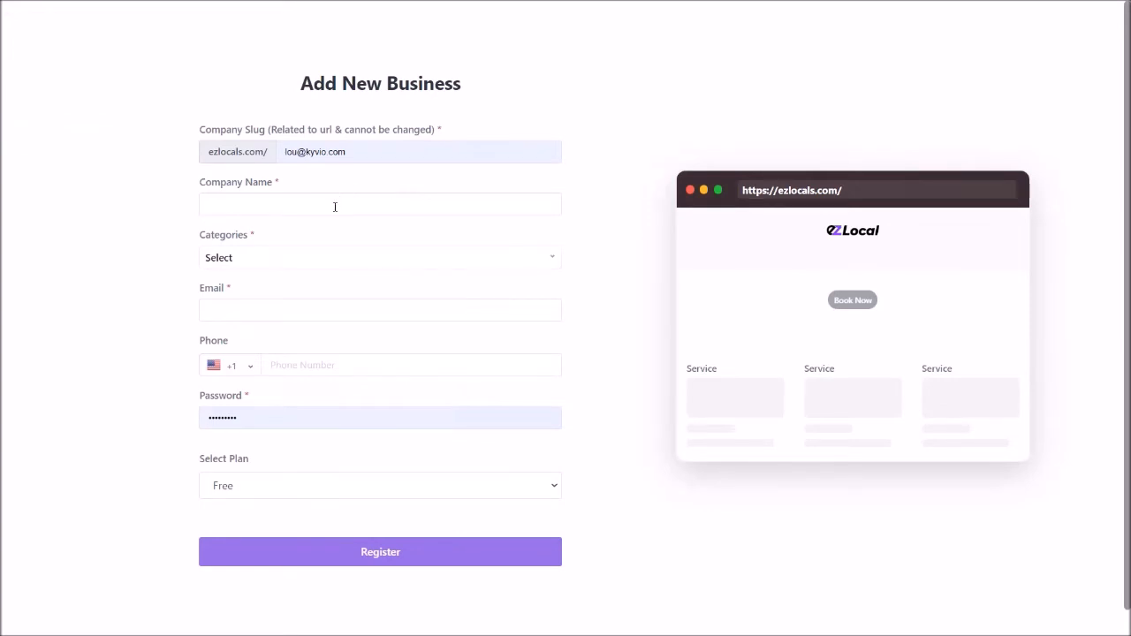
triple_click(361, 151)
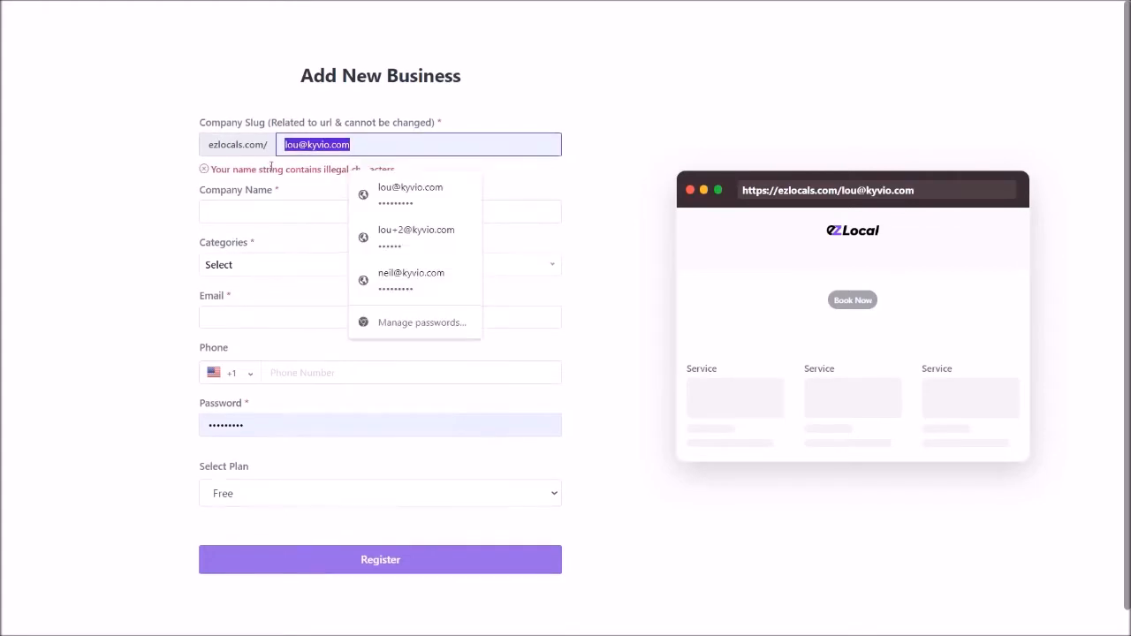
key(BackSpace)
text(lou)
key(Tab)
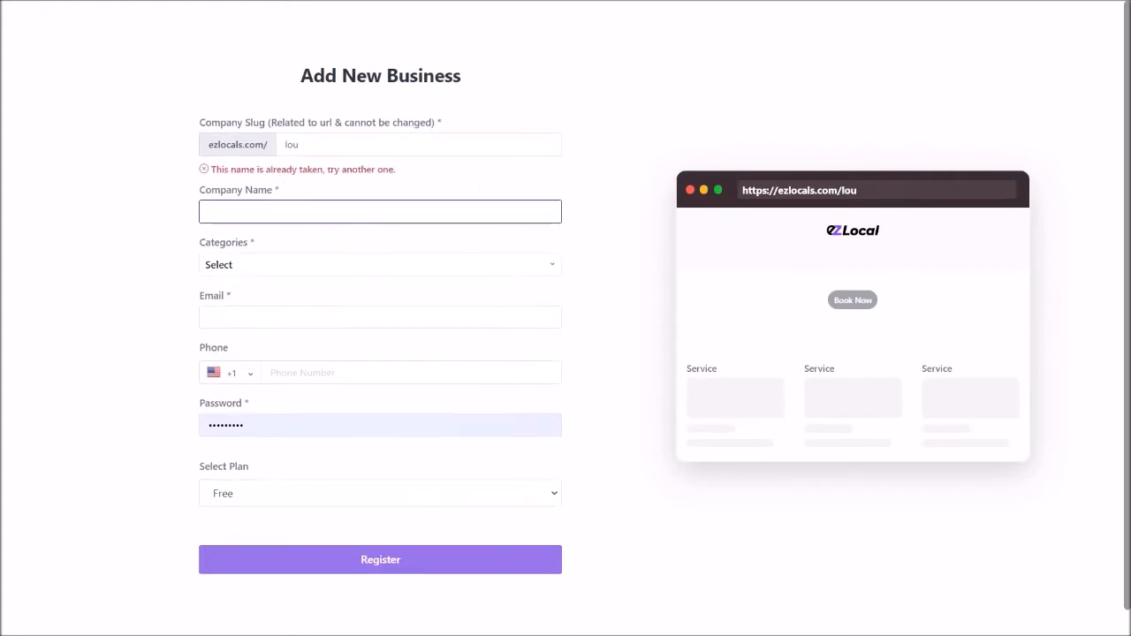
key(shift+Tab)
text(L4OU)
key(Tab)
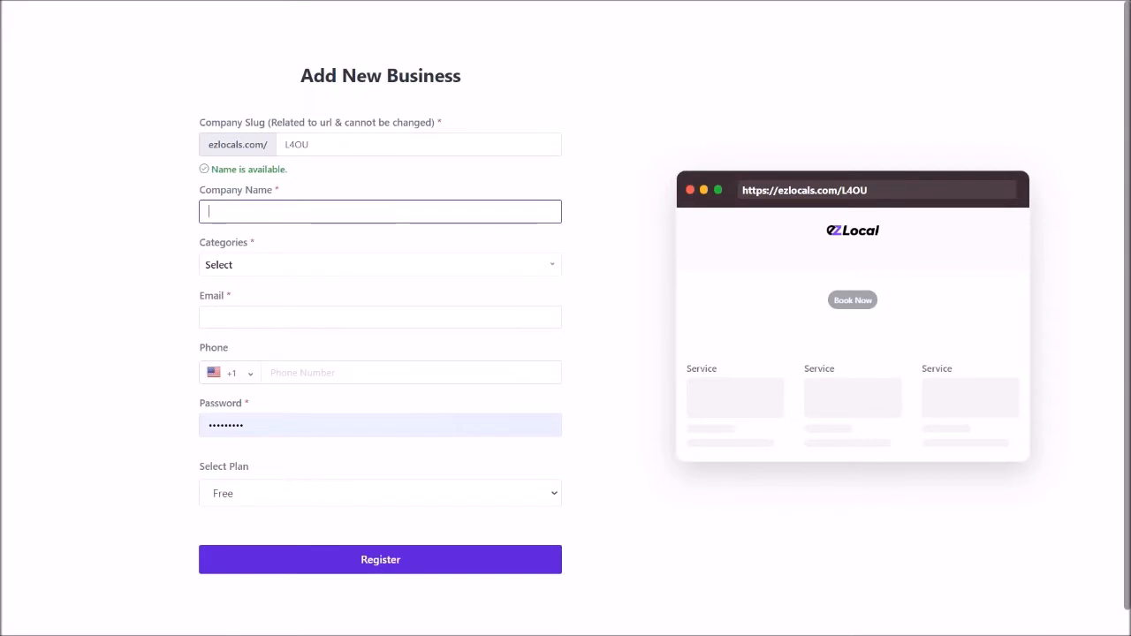
Enter "Lous company" without an apostrophe as the company name.
text(IOU)
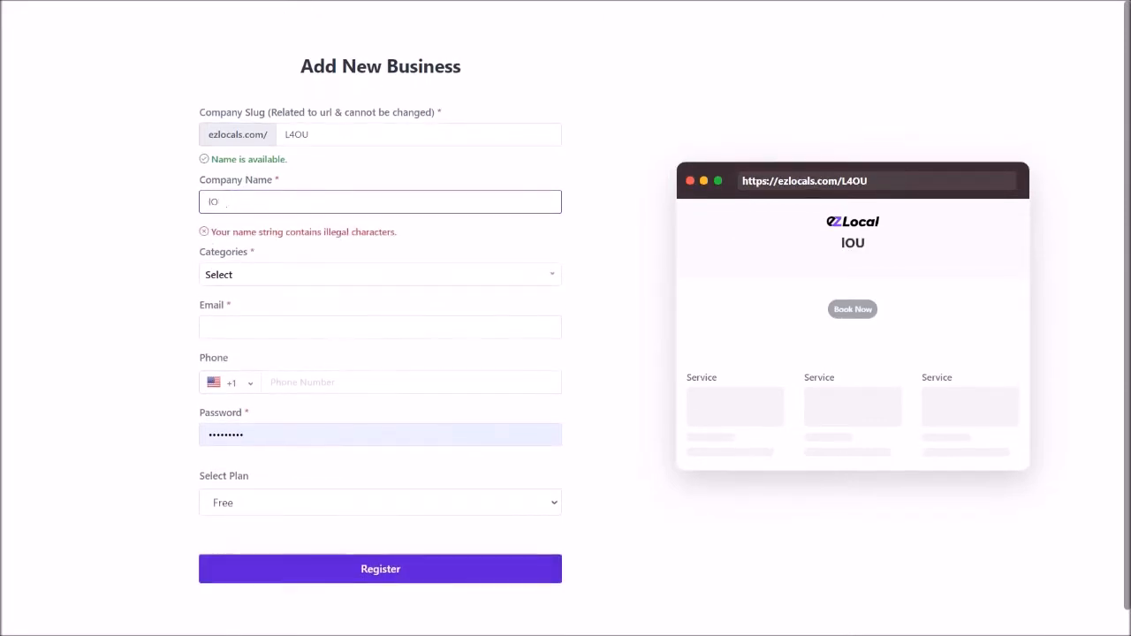
key(BackSpace)
key(BackSpace)
key(BackSpace)
text(Lou)
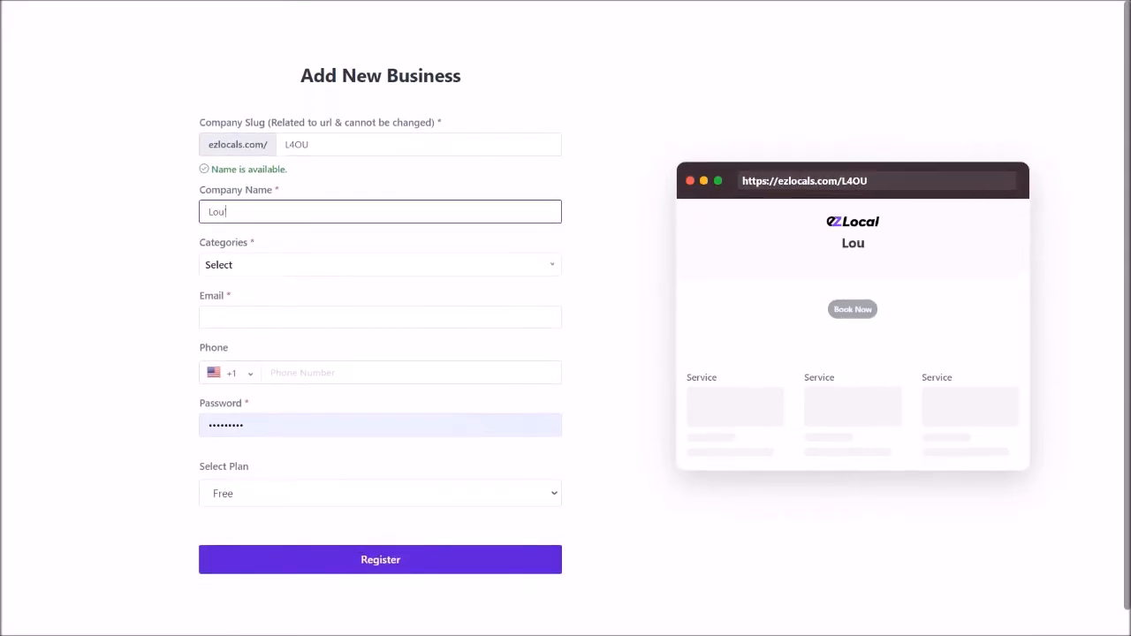
text('s company)
key(Tab)
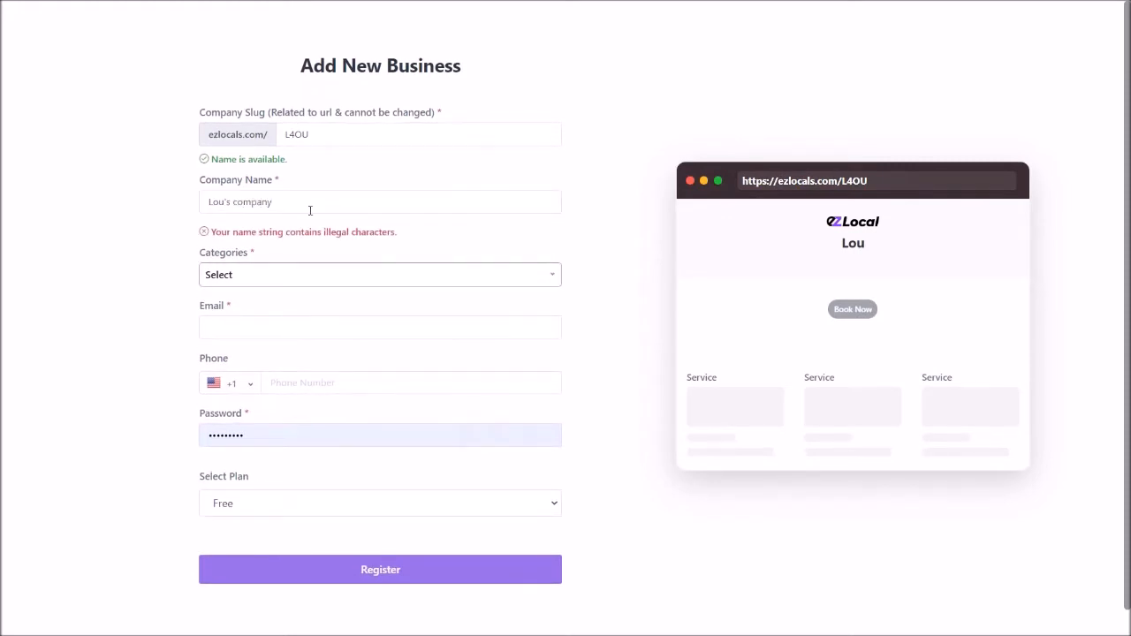
click(230, 201)
key(BackSpace)
key(BackSpace)
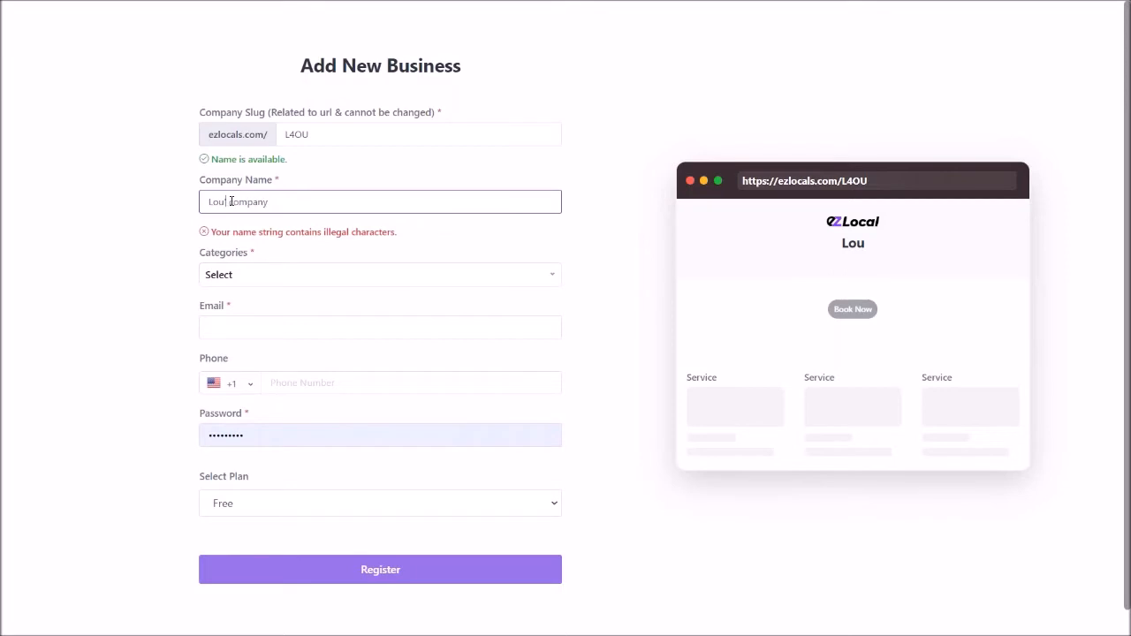
text(s)
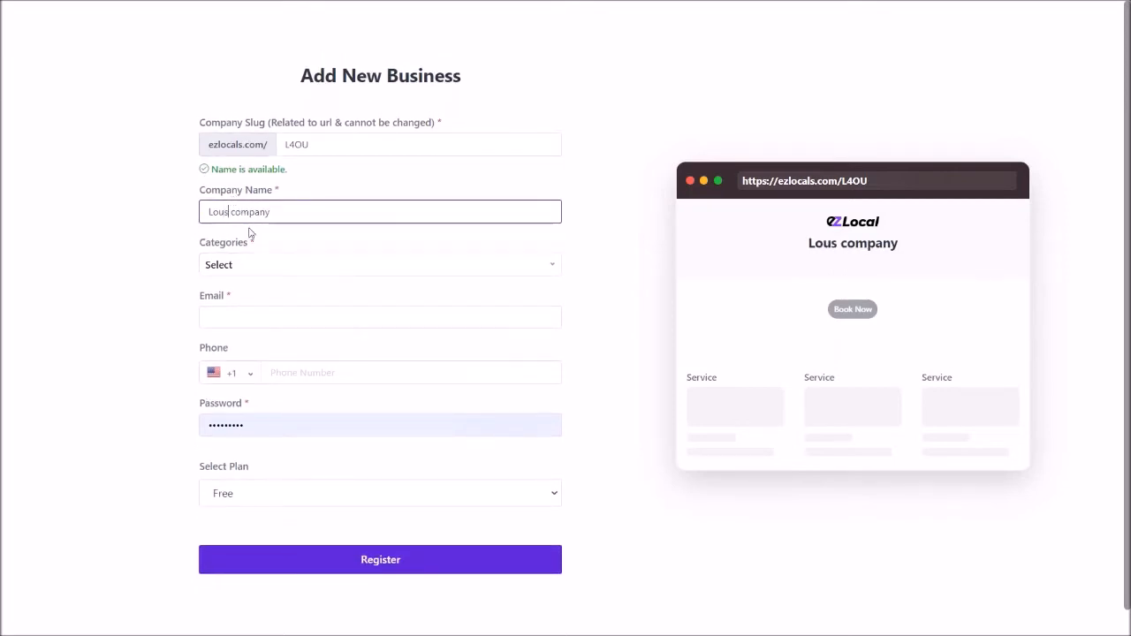
Choose Acupuncture as the business category and fill in the business's contact e-mail.
click(245, 268)
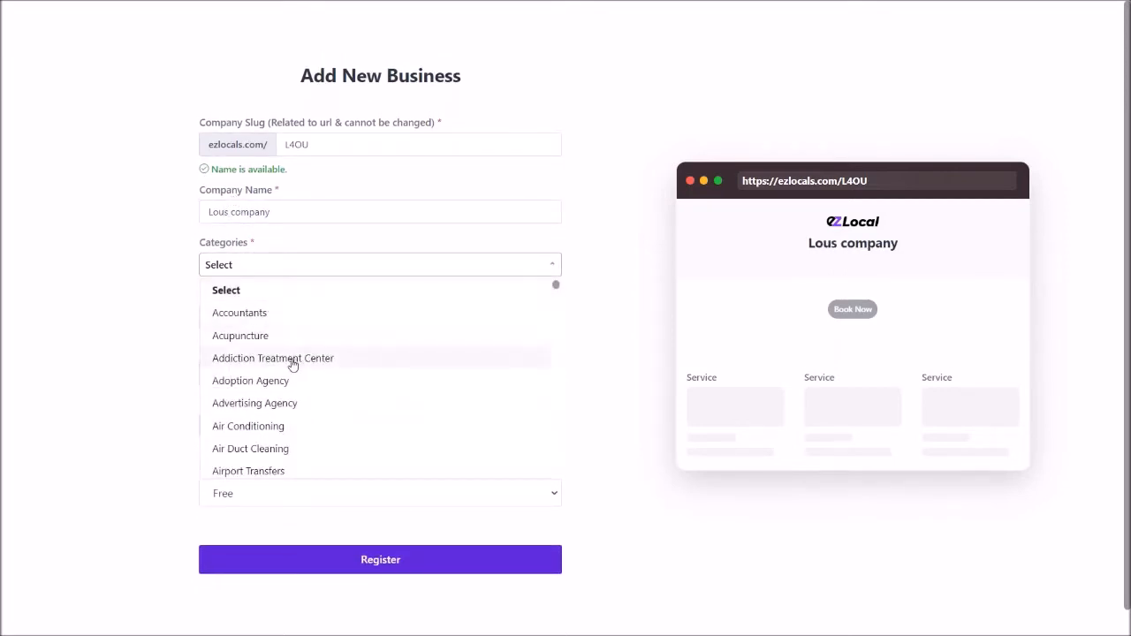
click(263, 339)
click(262, 323)
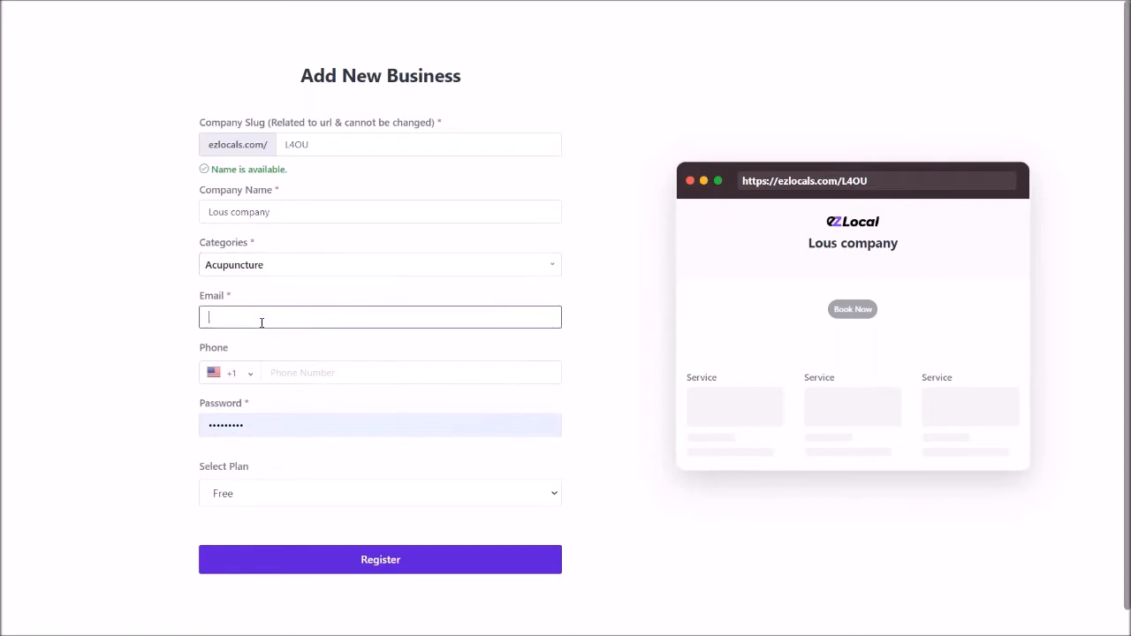
Select the Standard plan, register the new business and dismiss the browser's offer to save the password.
click(409, 493)
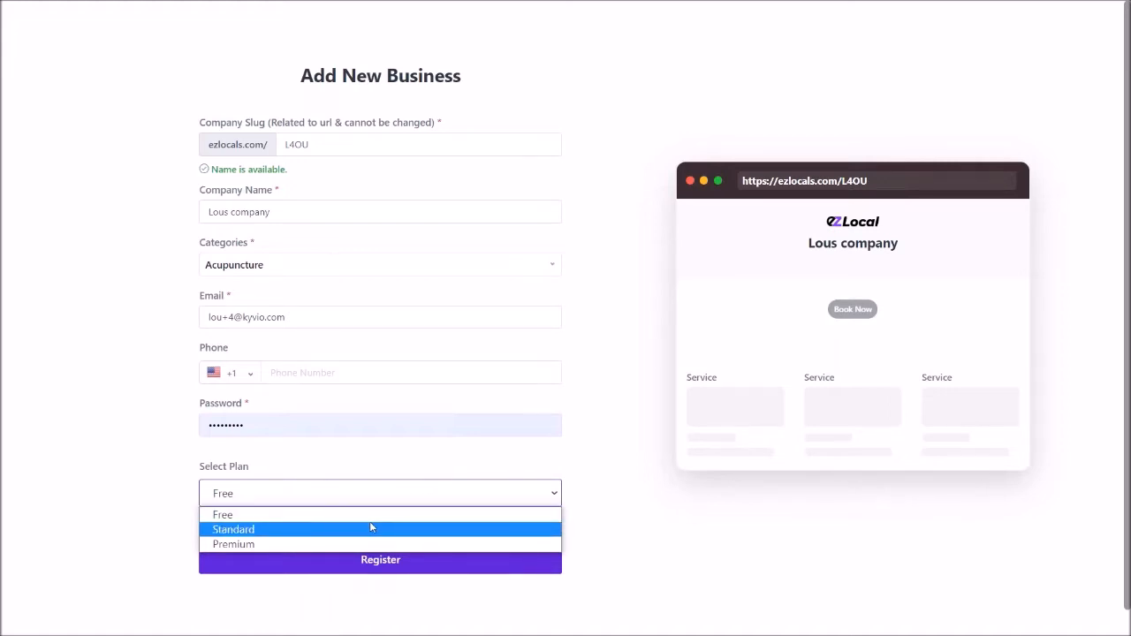
click(371, 530)
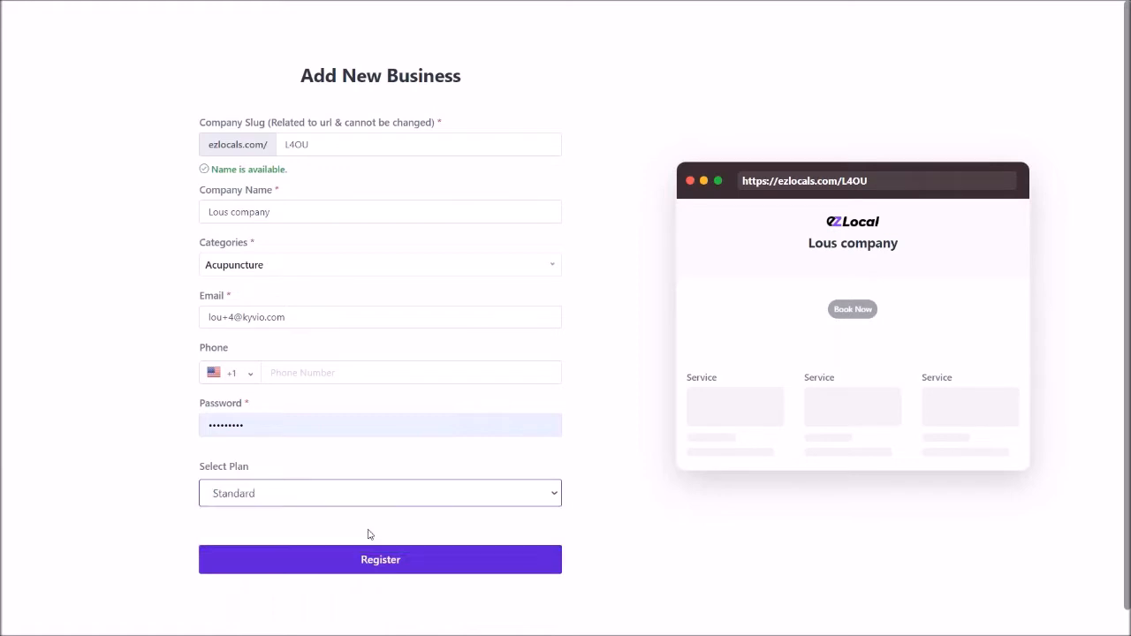
click(383, 561)
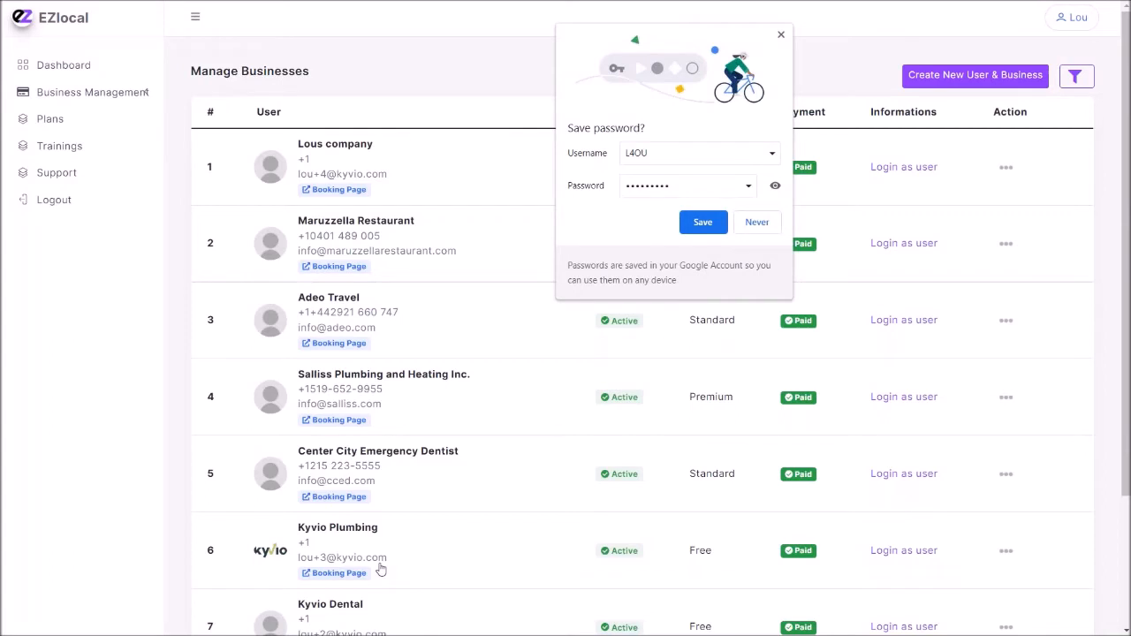
click(781, 35)
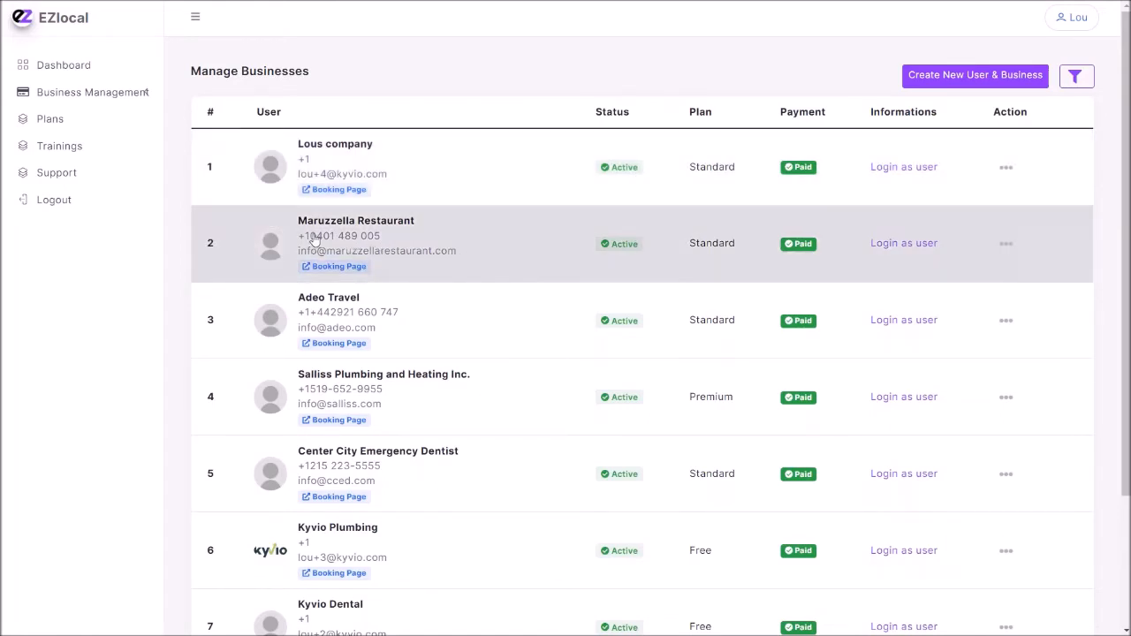
Log in as the Lous company user and examine its subscription details and the monthly prices and limits of the plans.
click(894, 249)
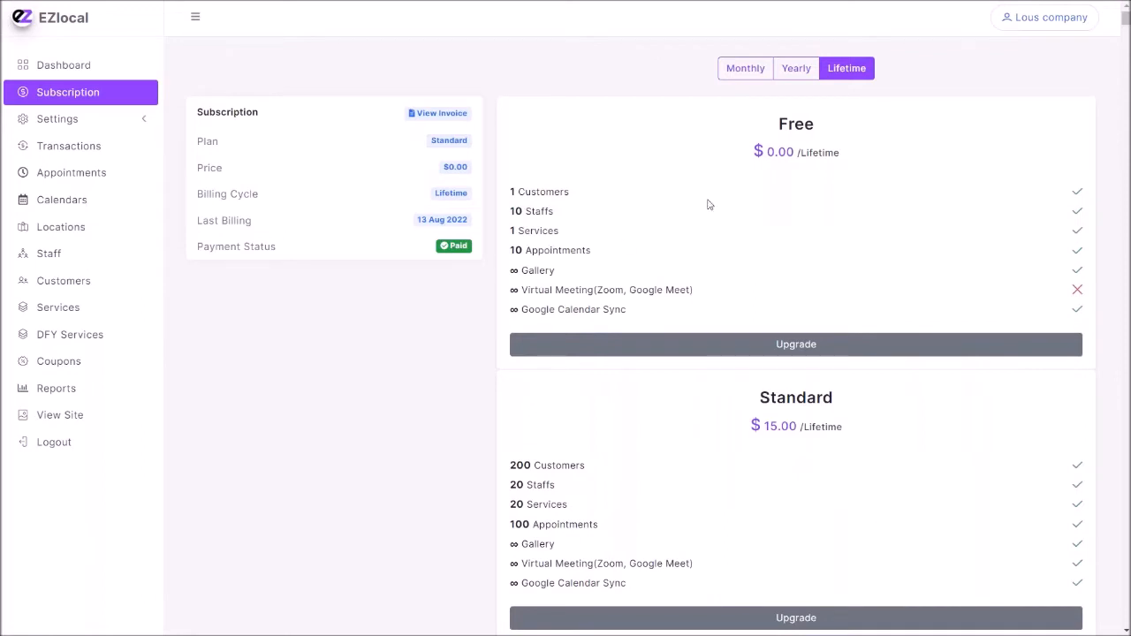
click(762, 76)
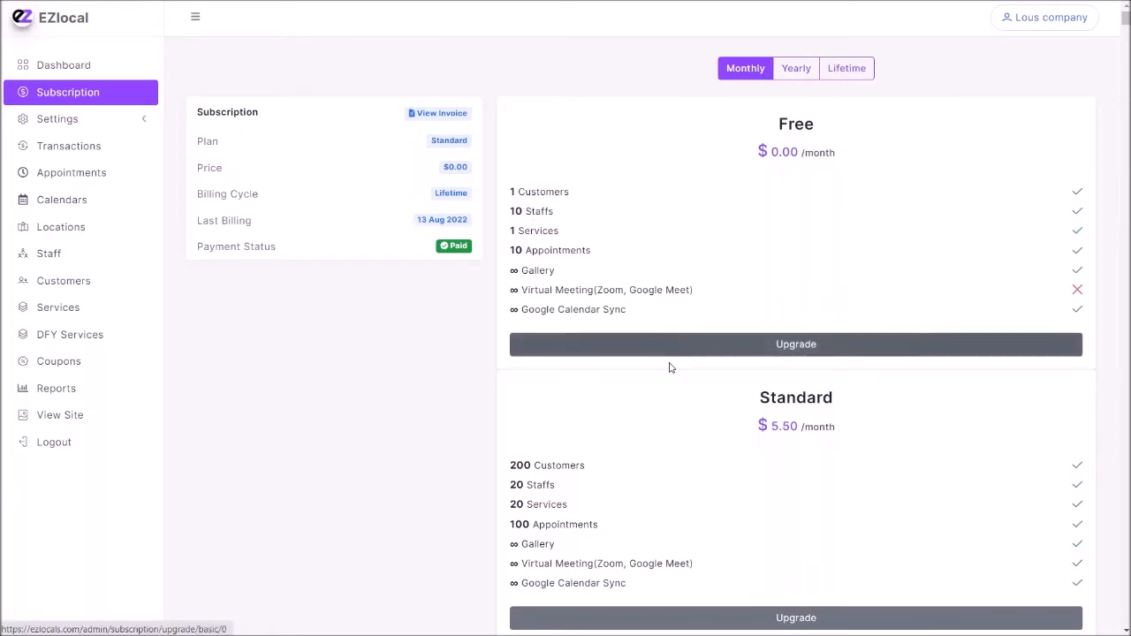
scroll(670, 367, down, 2)
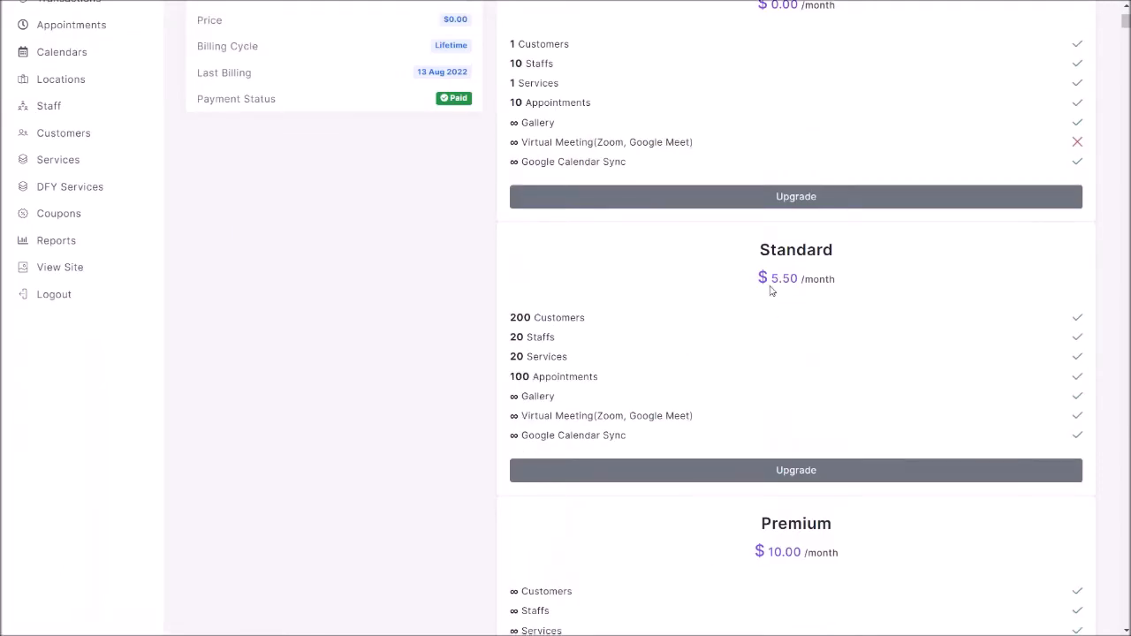
scroll(784, 354, down, 3)
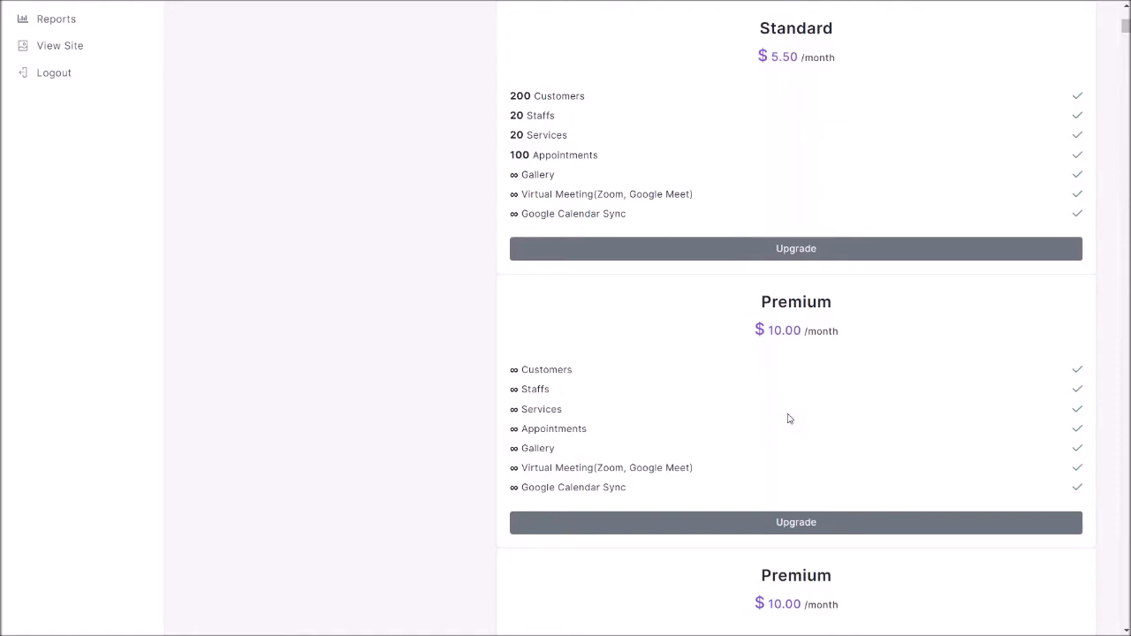
scroll(566, 406, up, 5)
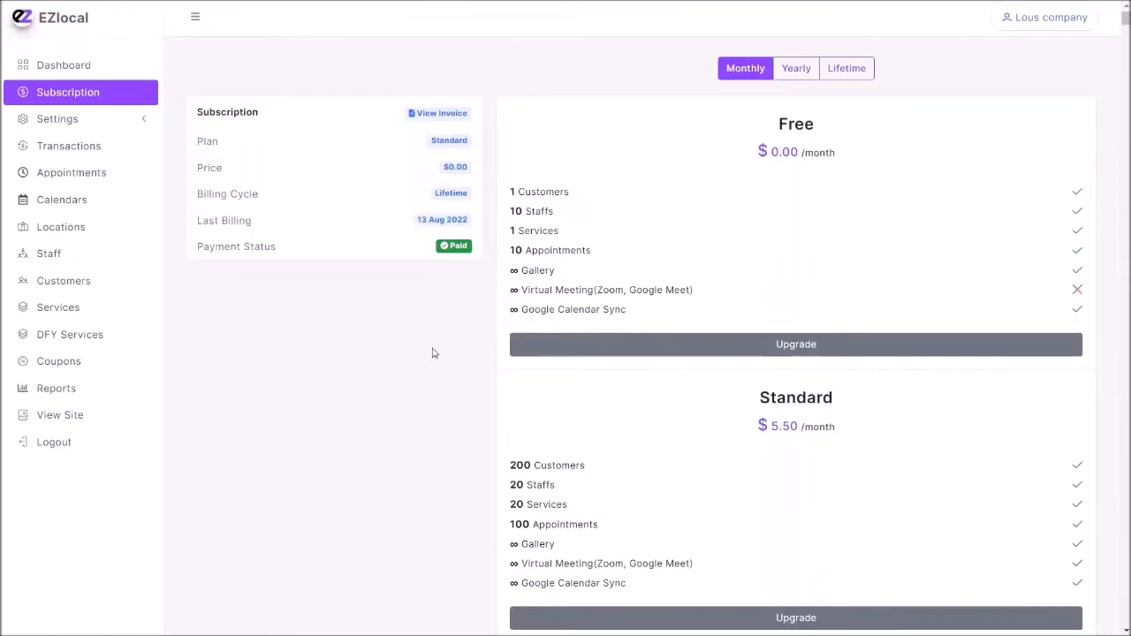
drag(189, 99, 463, 255)
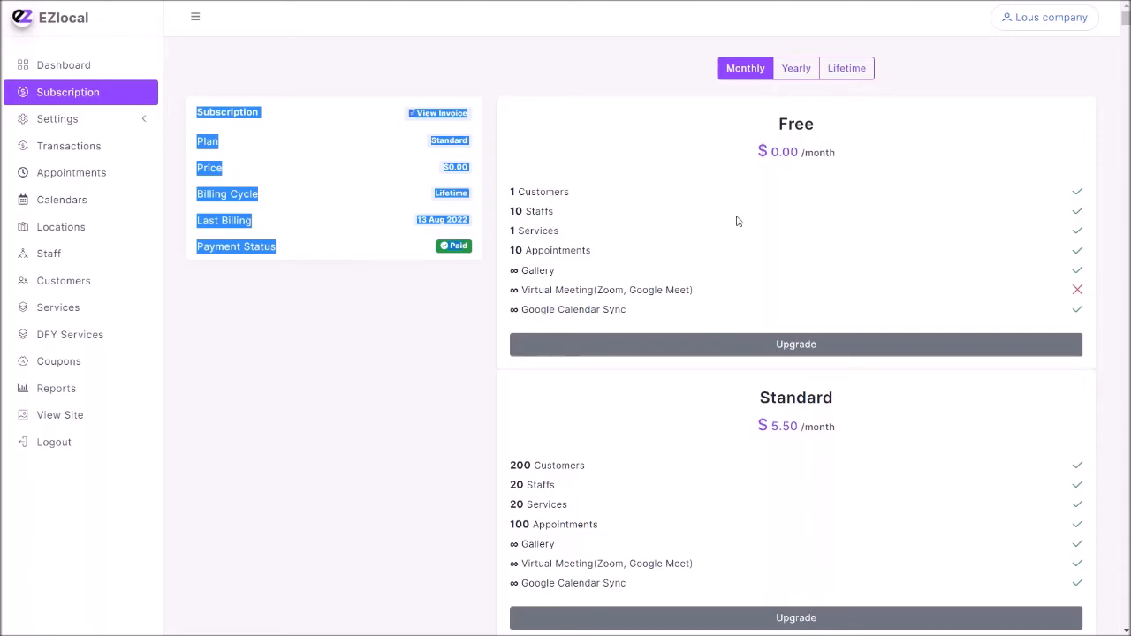
scroll(722, 320, down, 3)
scroll(391, 348, up, 3)
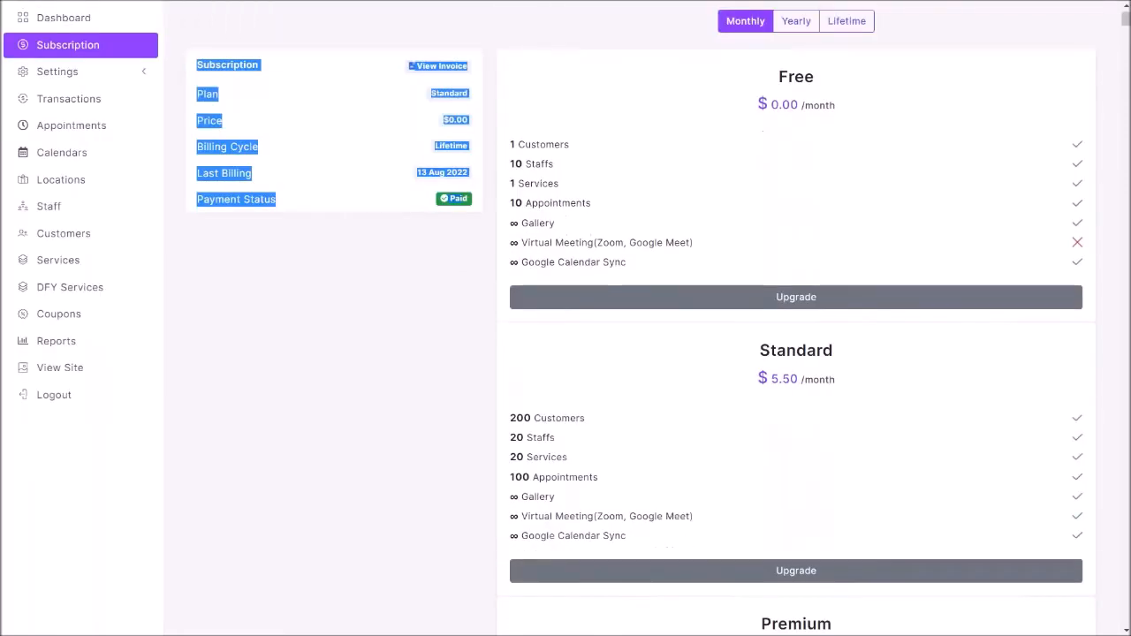
Open the company settings and look through the logo, banner, contact details and SEO fields.
click(70, 120)
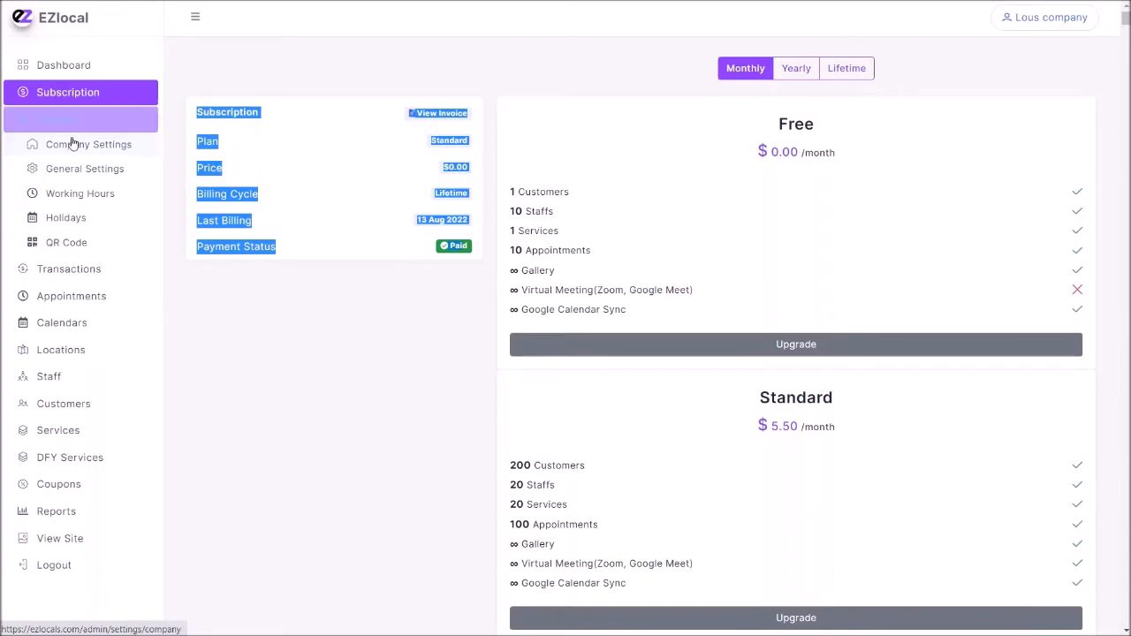
click(74, 144)
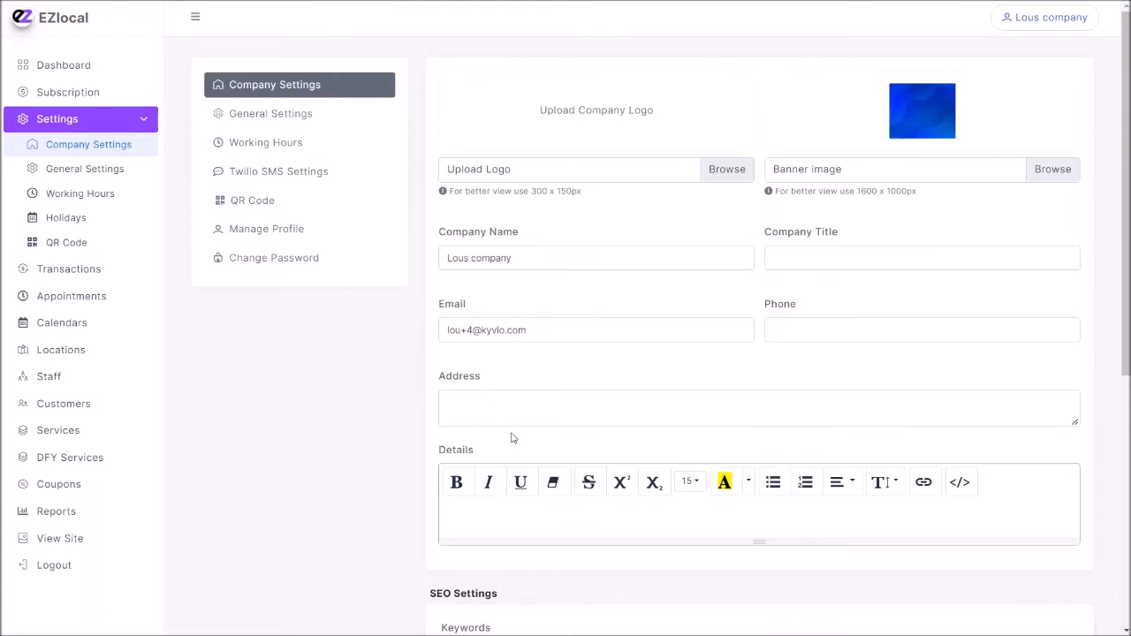
scroll(511, 437, down, 3)
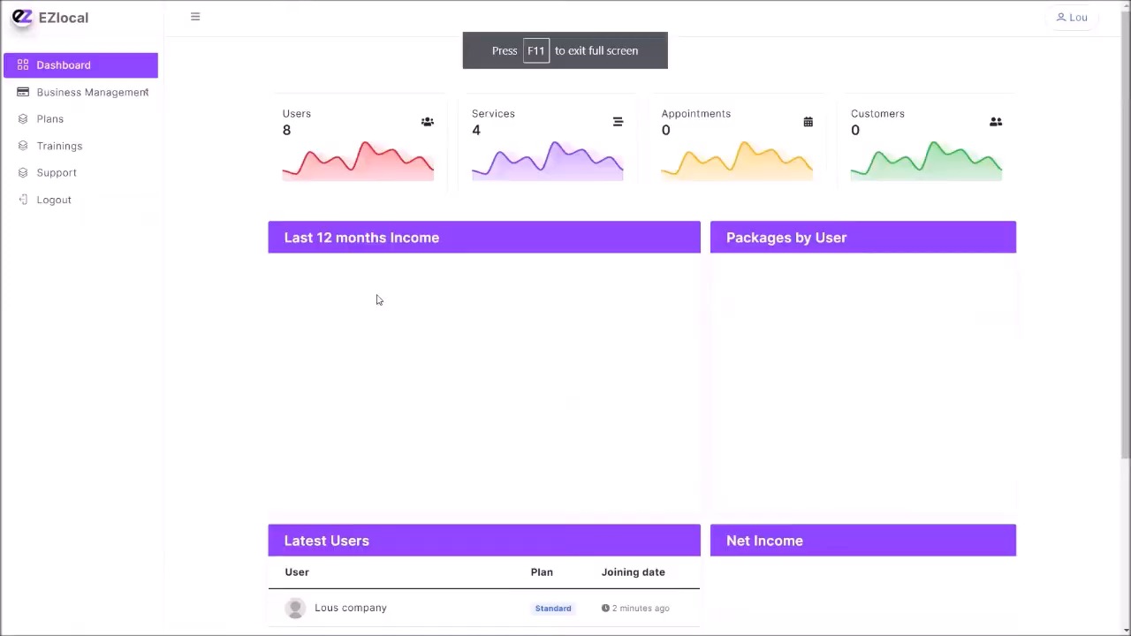
Review the list of managed businesses from the agency dashboard and log in as the Lous company user.
click(93, 94)
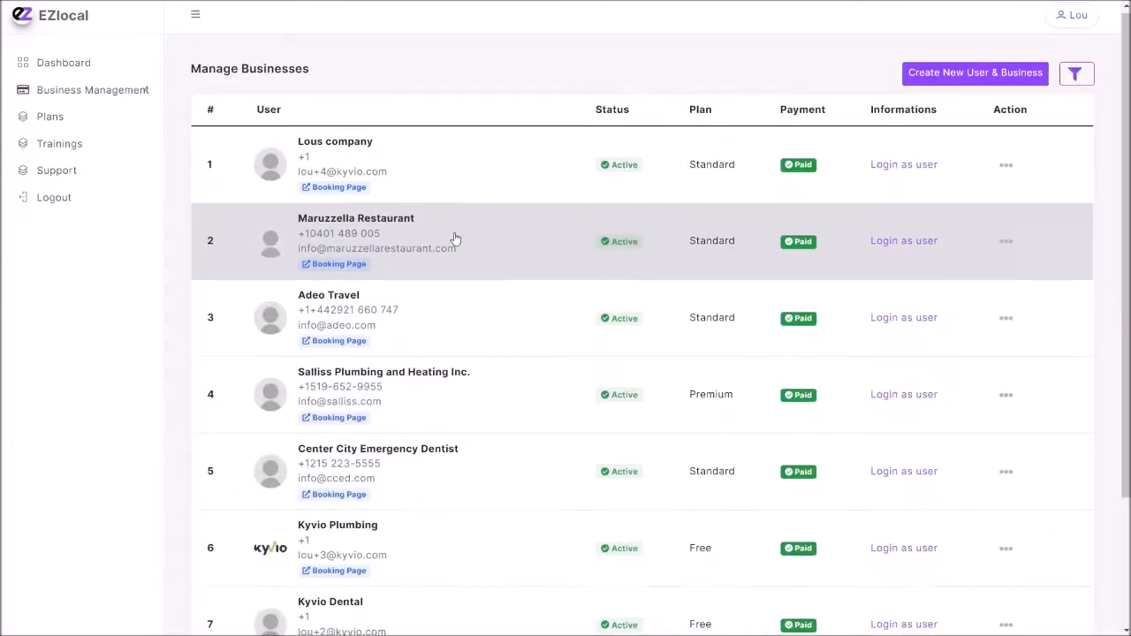
scroll(456, 238, down, 2)
scroll(456, 238, down, 2)
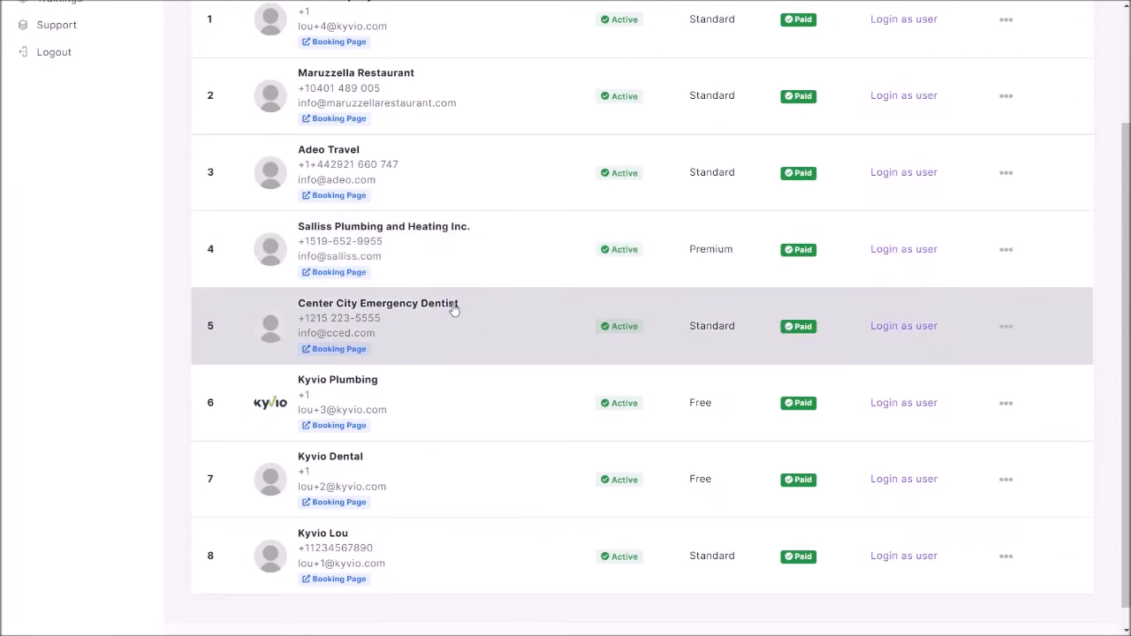
scroll(436, 352, down, 1)
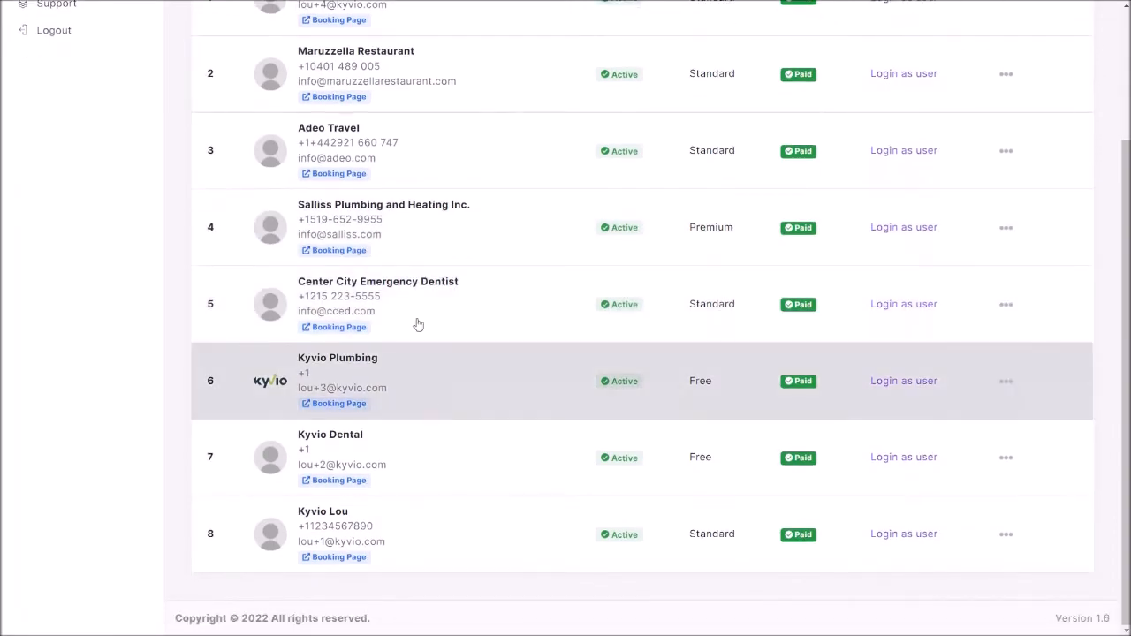
scroll(410, 281, up, 2)
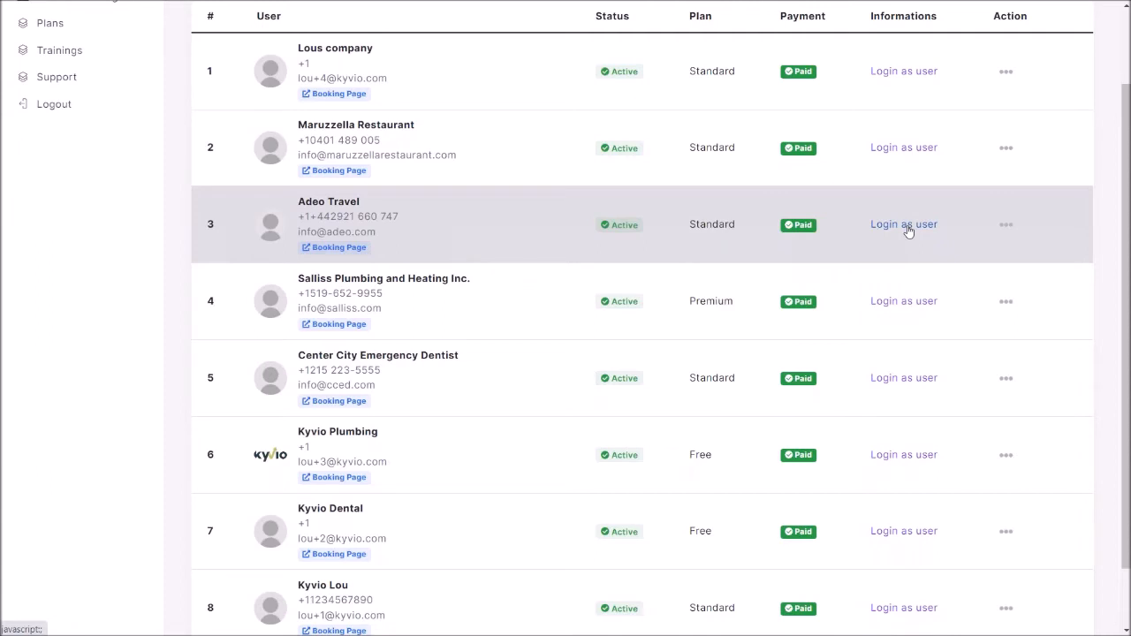
click(908, 228)
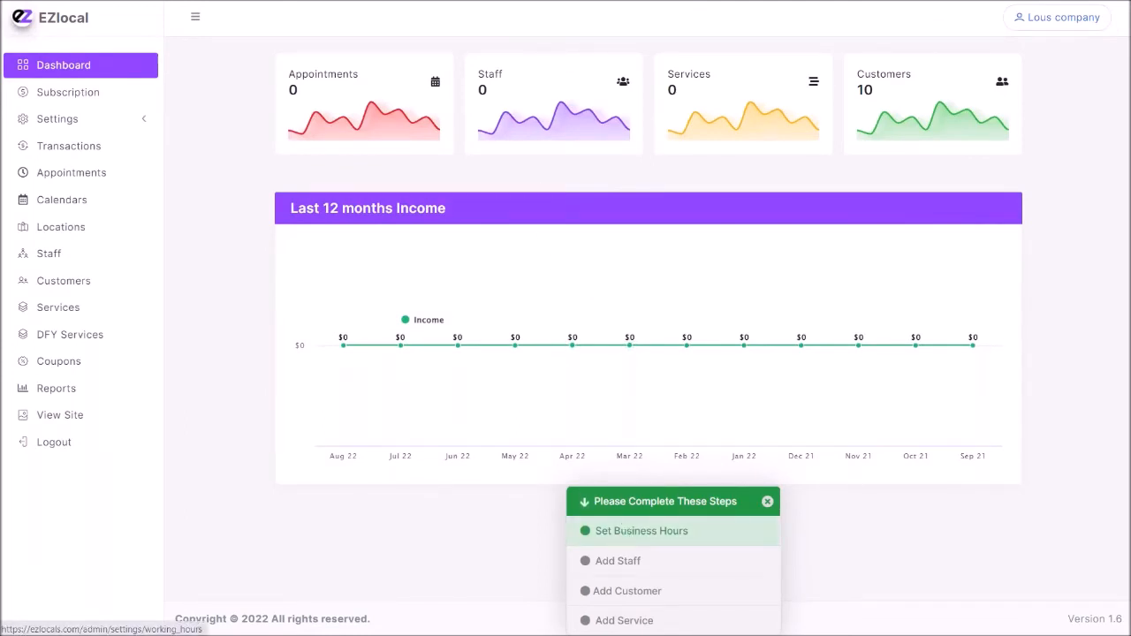
Open the business hours setup, enable Sunday as a working day and add a blank break period to it.
click(626, 533)
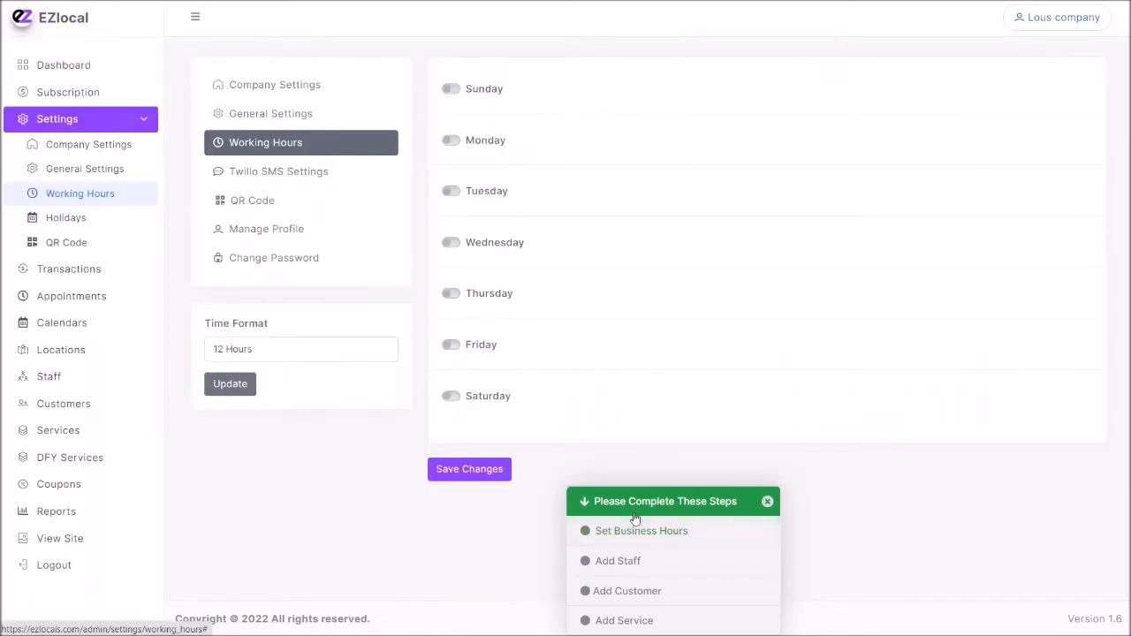
click(450, 88)
click(551, 125)
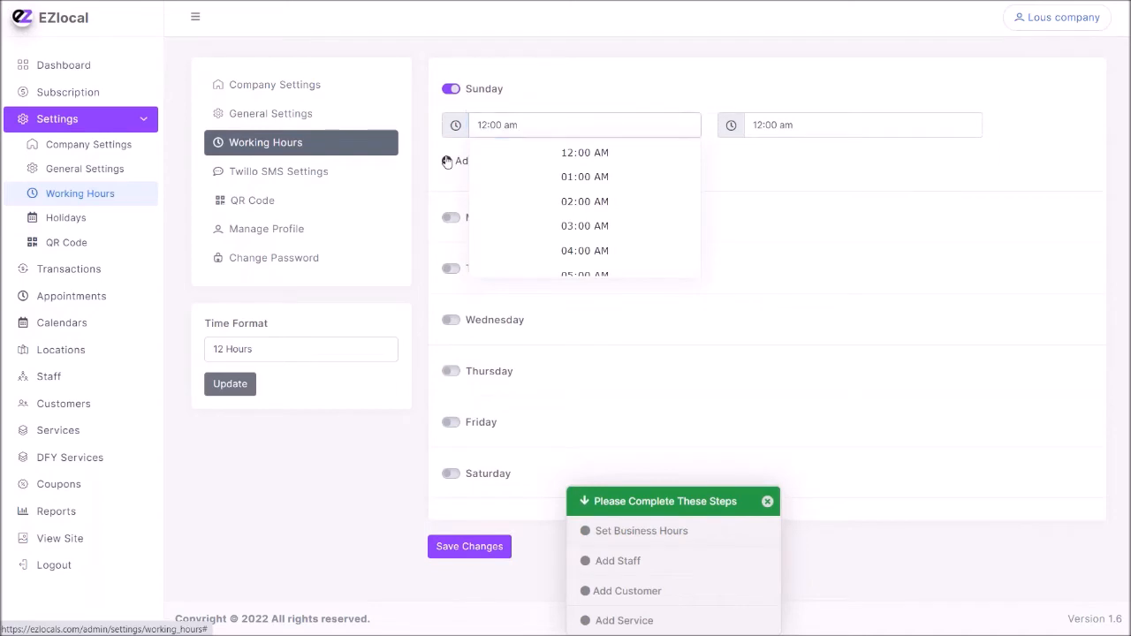
click(446, 160)
click(853, 187)
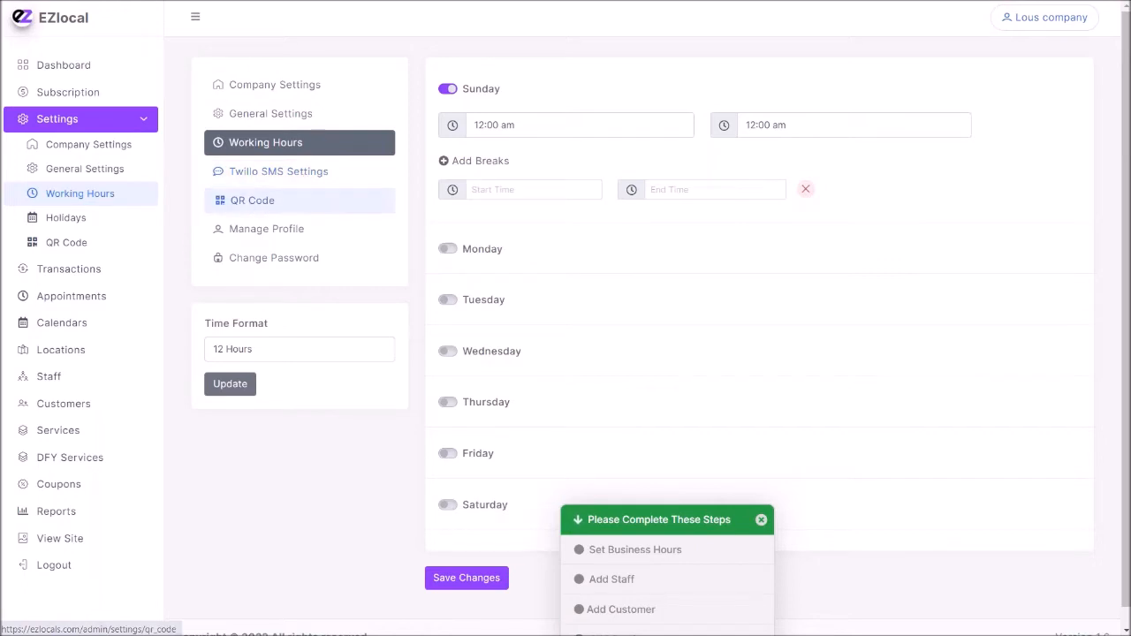
View the QR code for sharing the business page, and log out of the Lous company account.
click(349, 207)
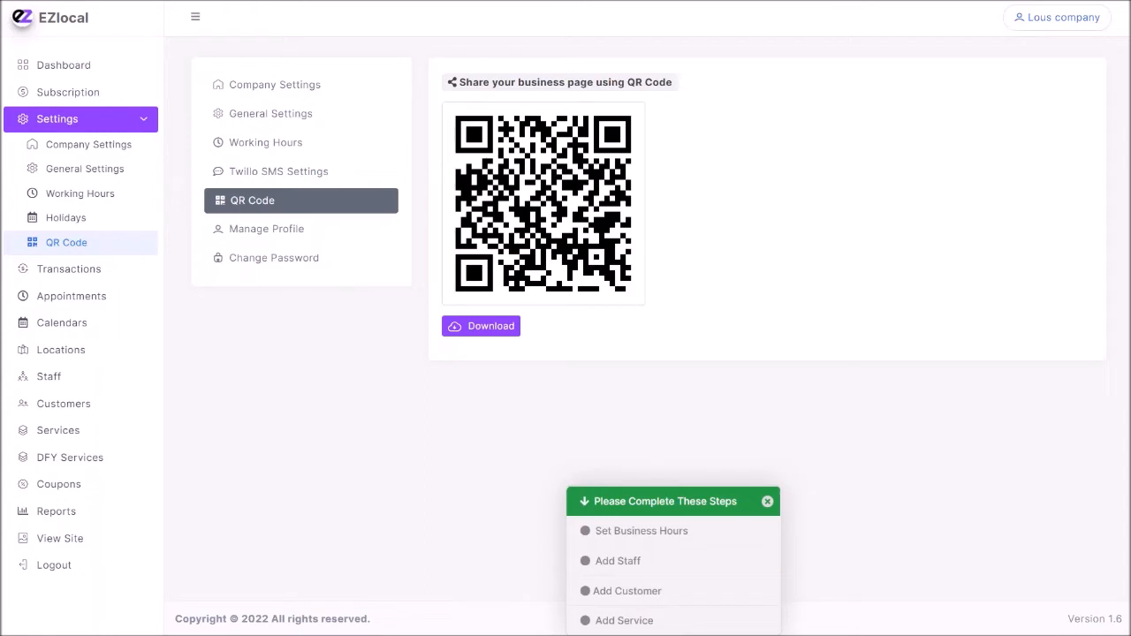
click(1061, 17)
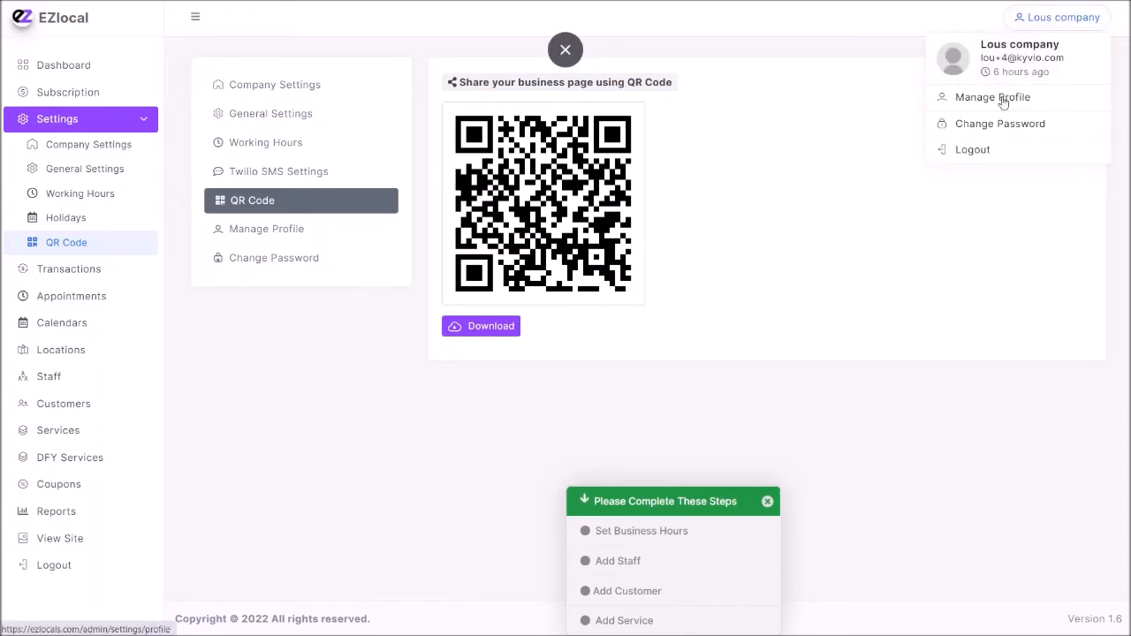
click(982, 149)
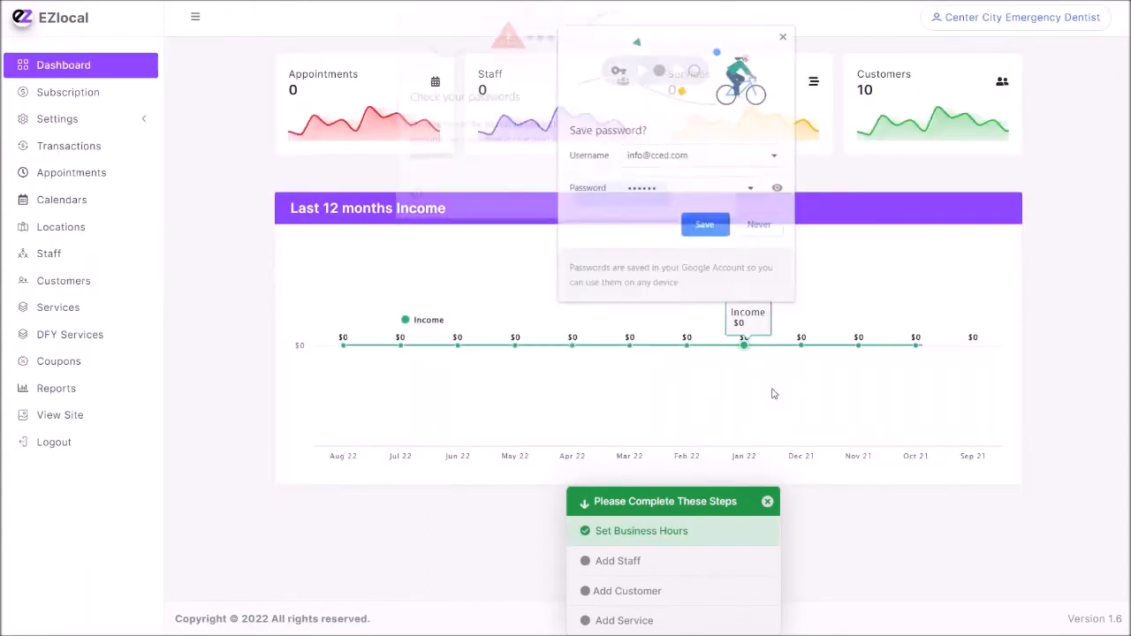
Dismiss the save-password prompt and look through Center City Emergency Dentist's public site, including its banner, about text, contact details and business days.
click(704, 196)
click(780, 37)
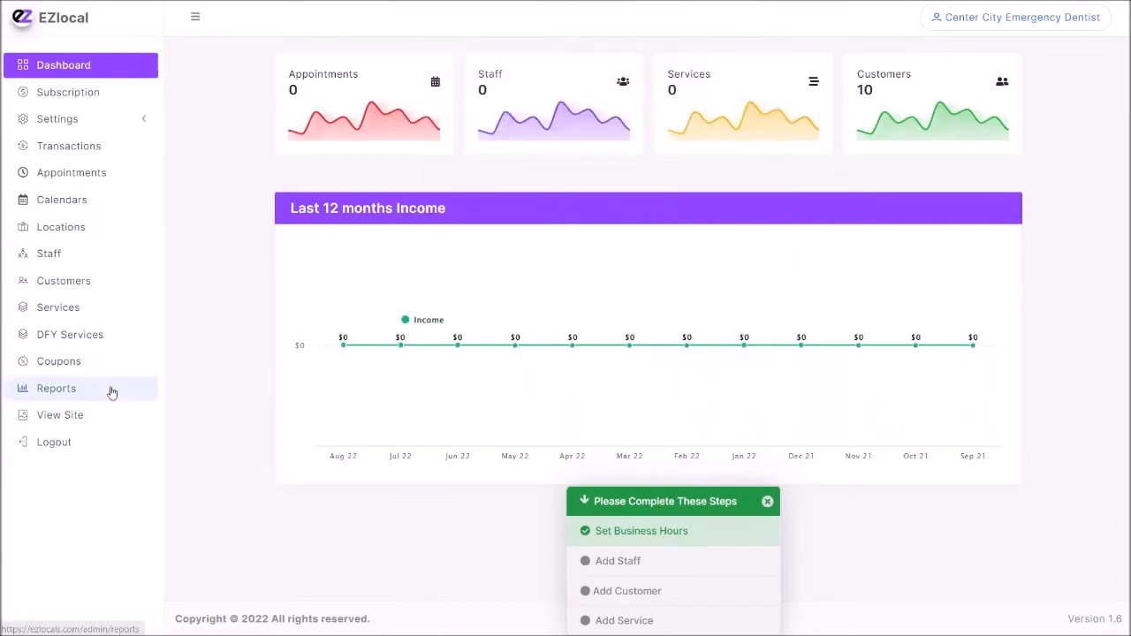
click(72, 426)
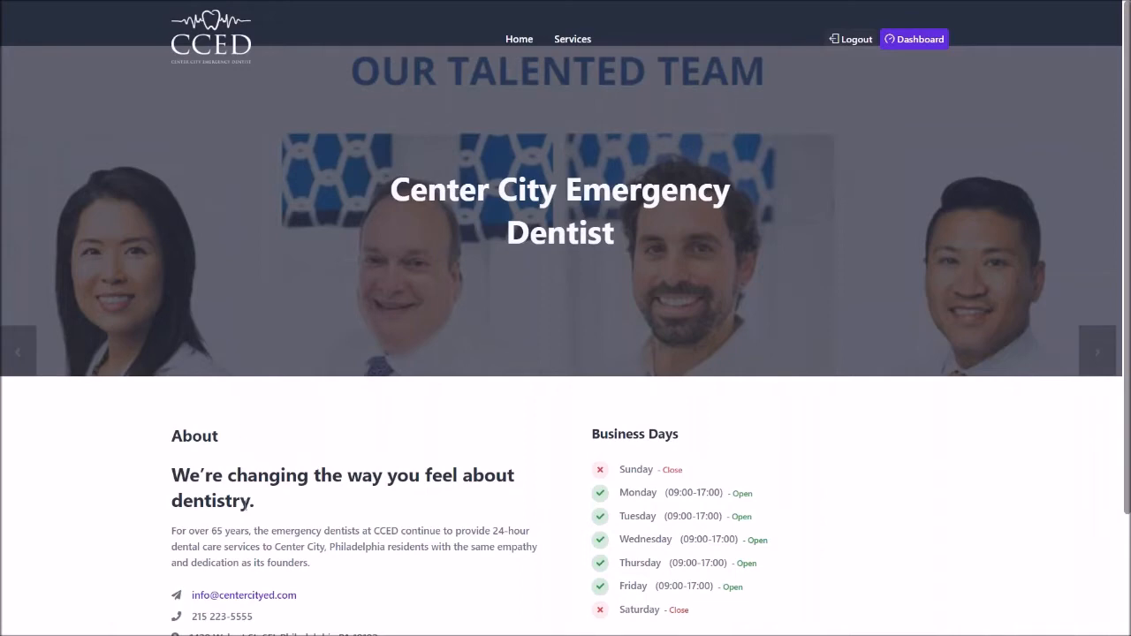
scroll(398, 460, down, 2)
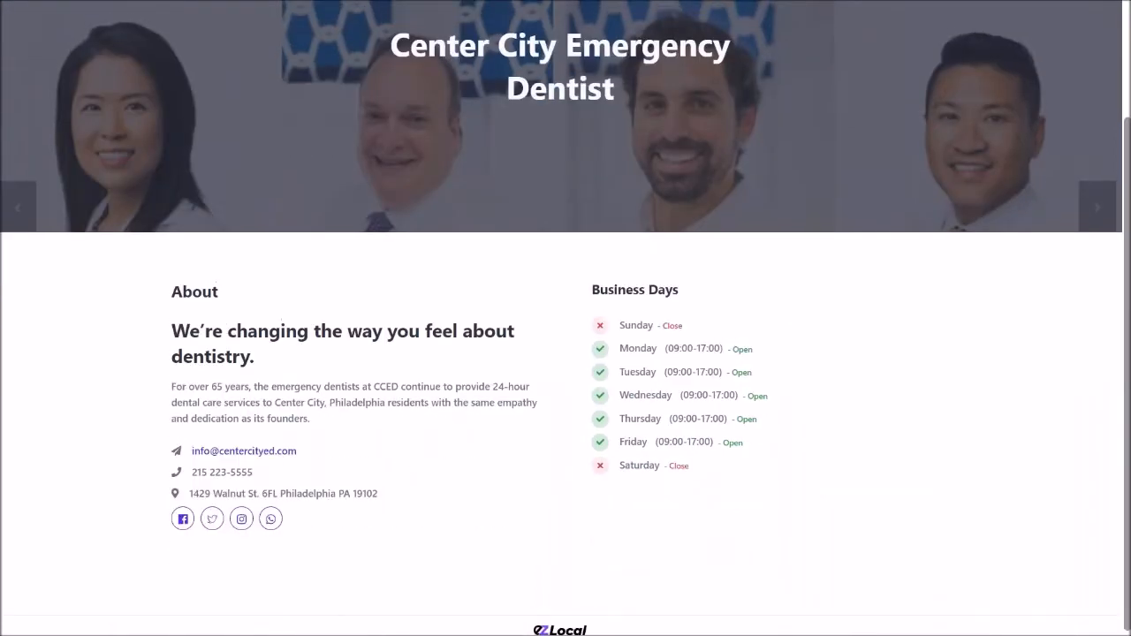
scroll(565, 318, up, 2)
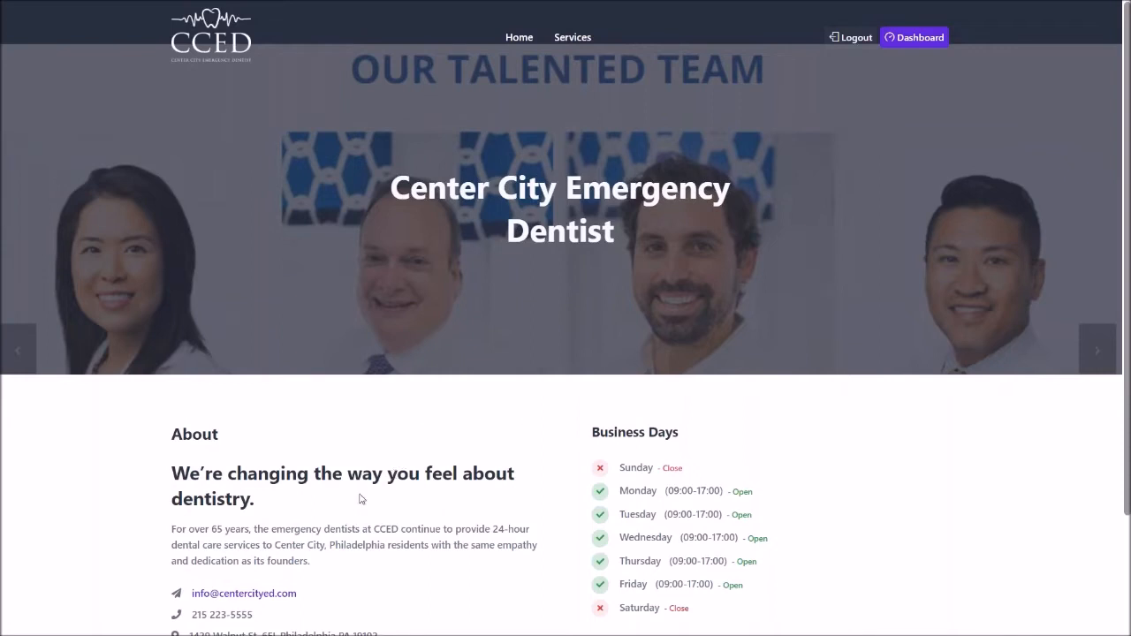
scroll(415, 464, down, 2)
scroll(415, 464, up, 2)
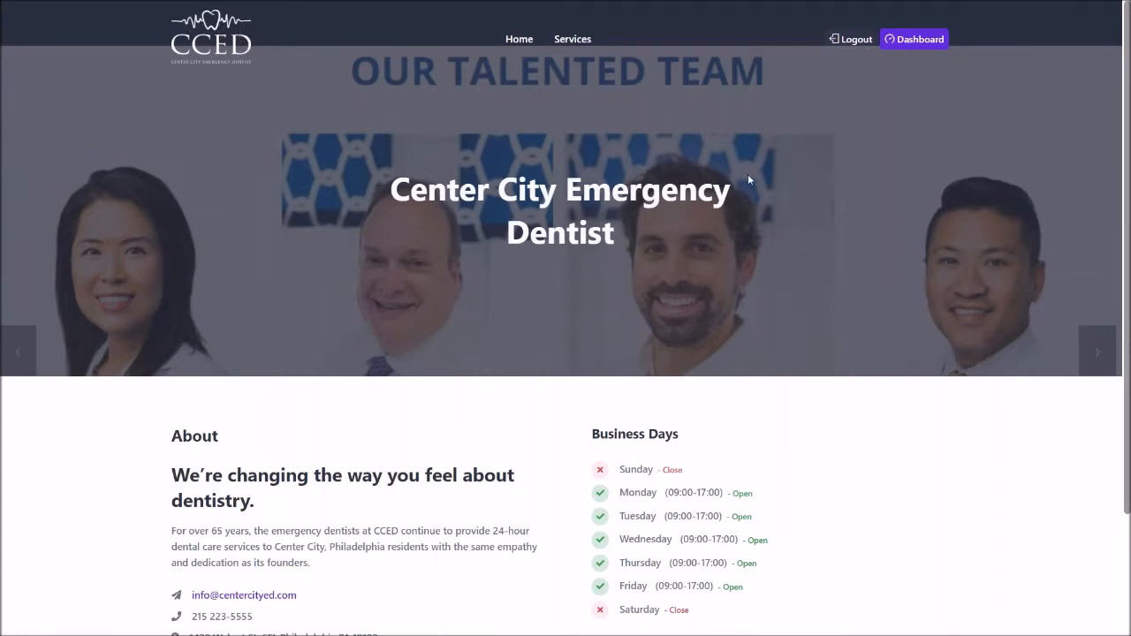
Return to the Center City Emergency Dentist dashboard and look through its company settings, including the details, SEO and social fields.
click(917, 41)
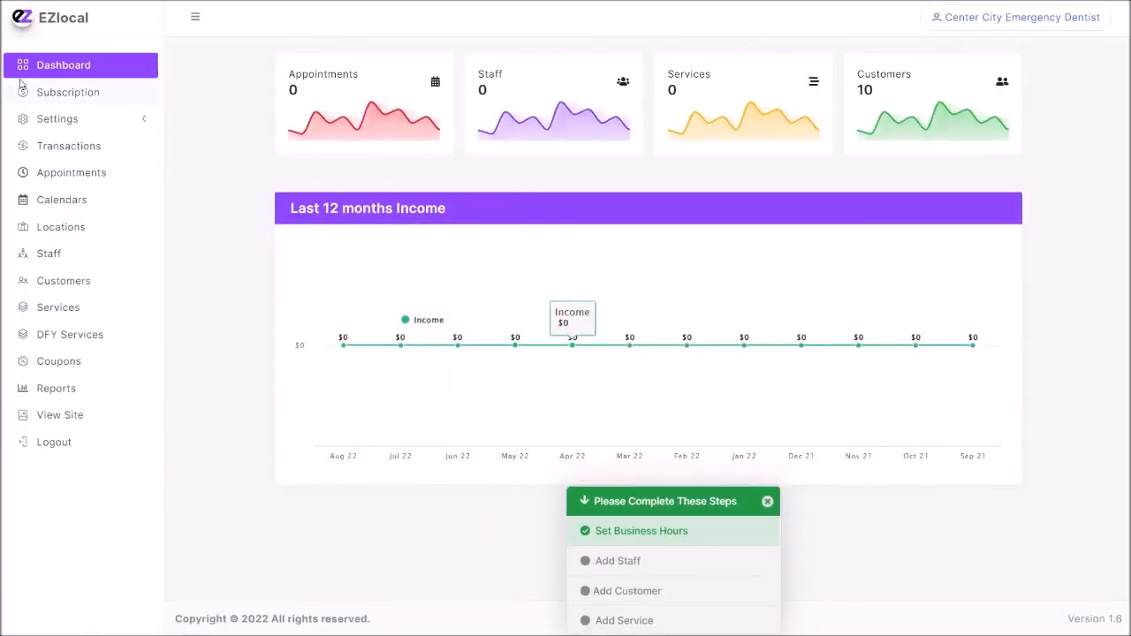
click(66, 121)
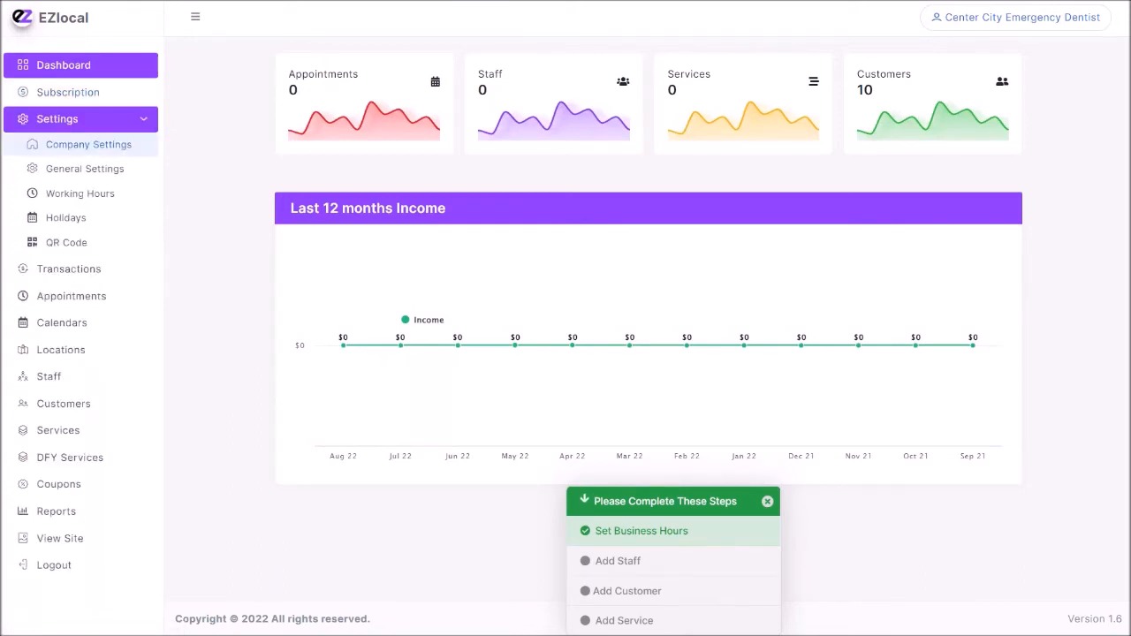
click(91, 146)
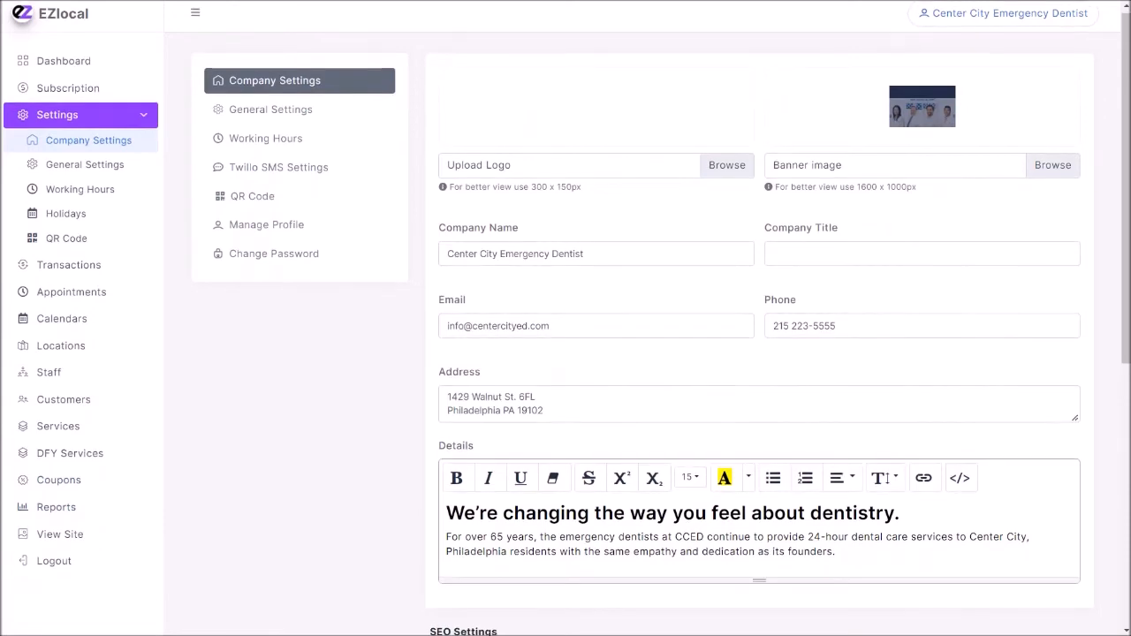
scroll(552, 336, down, 5)
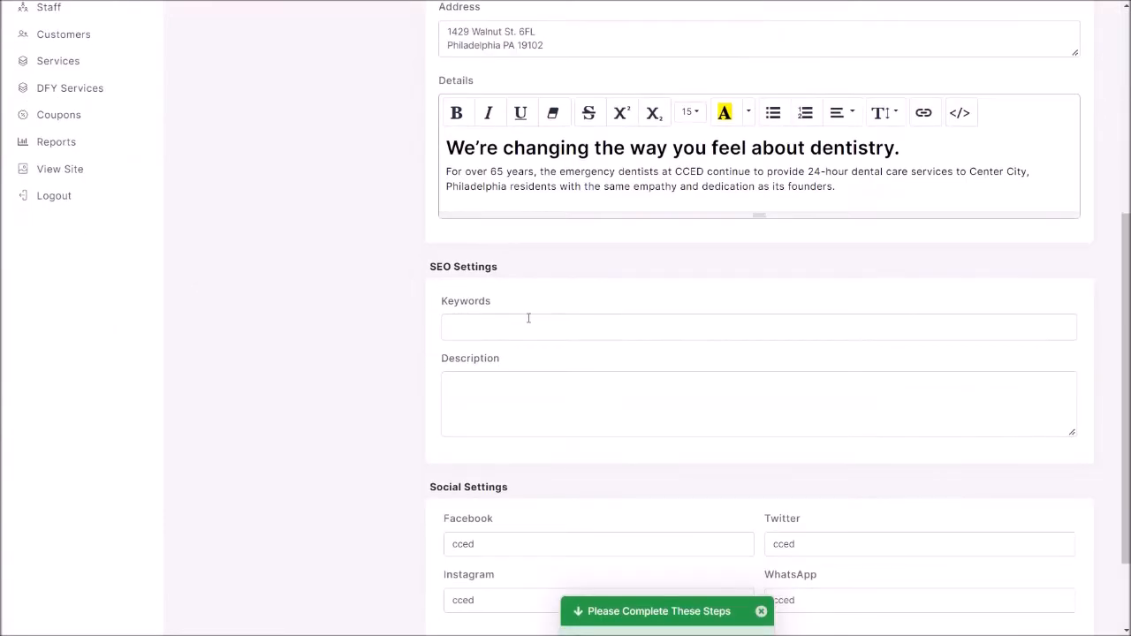
scroll(527, 472, down, 1)
scroll(526, 473, down, 1)
scroll(440, 536, up, 4)
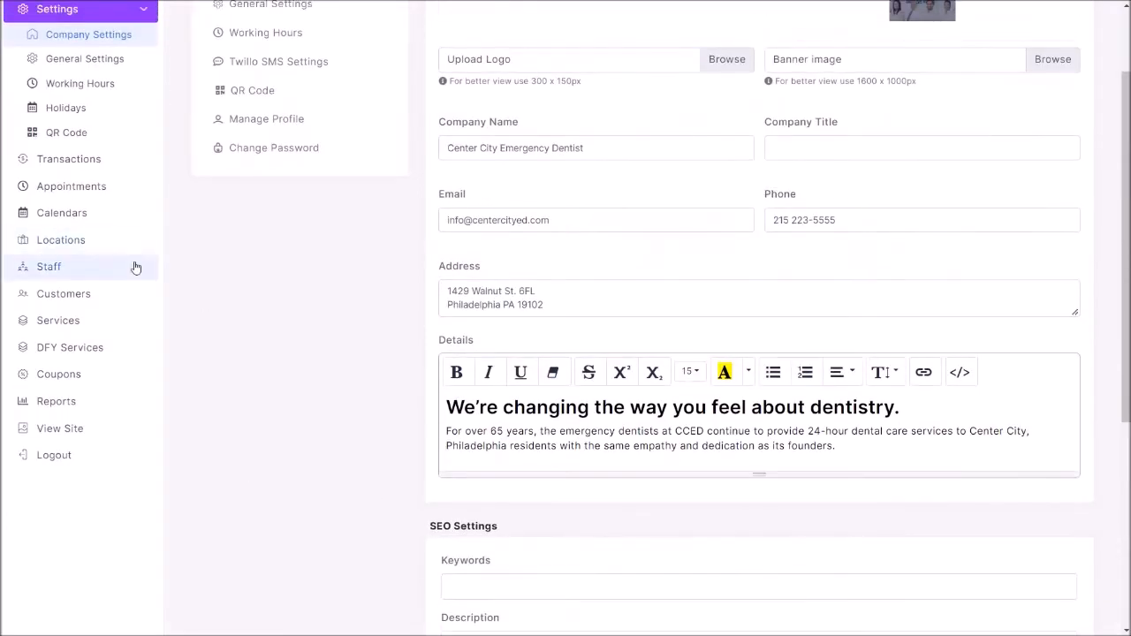
Start a new staff record, enter the staff member's name and check the location choices.
click(68, 271)
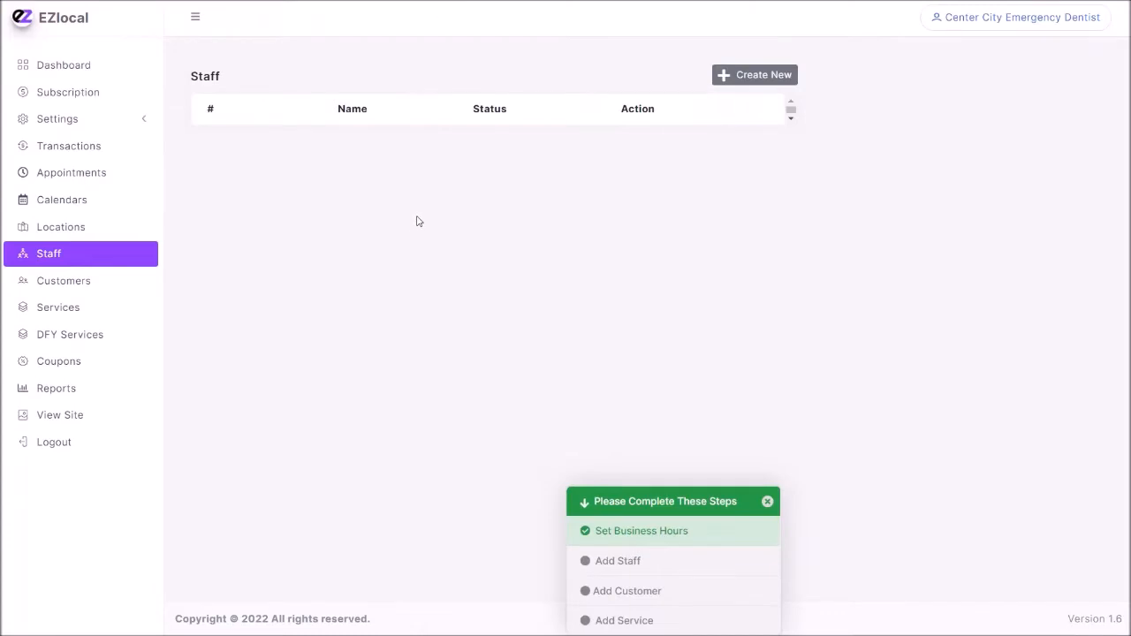
click(765, 76)
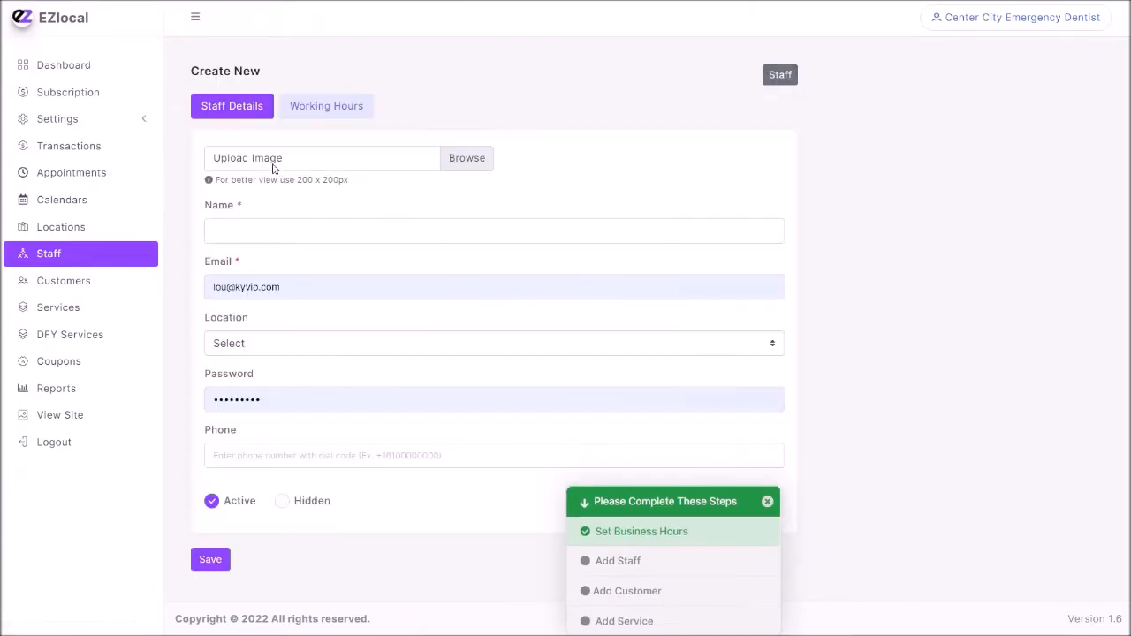
click(262, 224)
text(Dr. No)
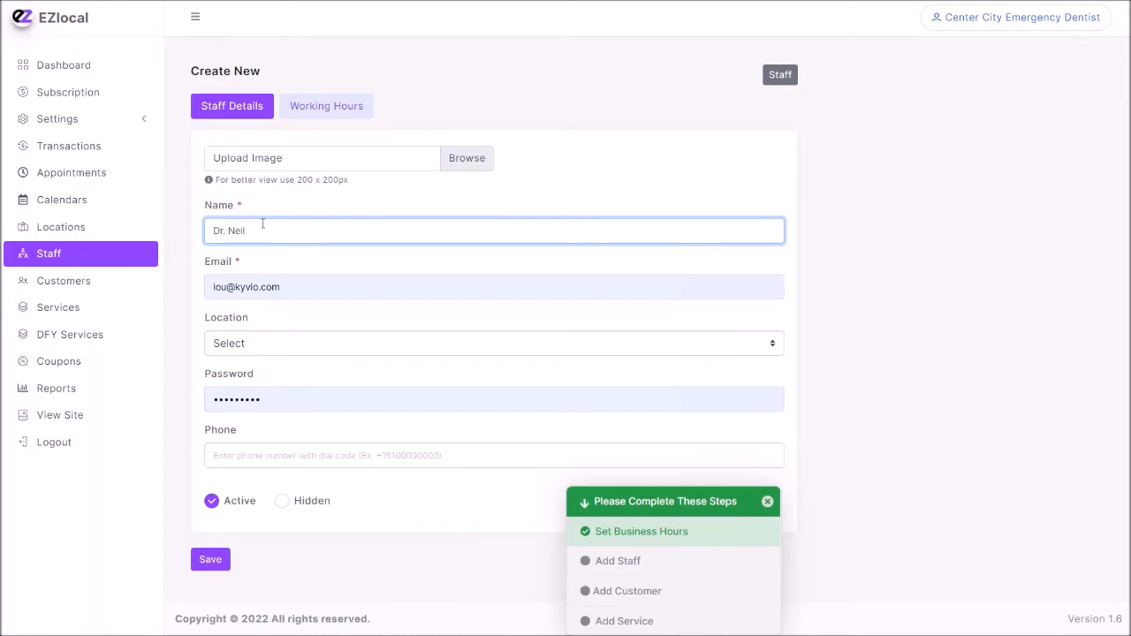
click(309, 341)
click(308, 341)
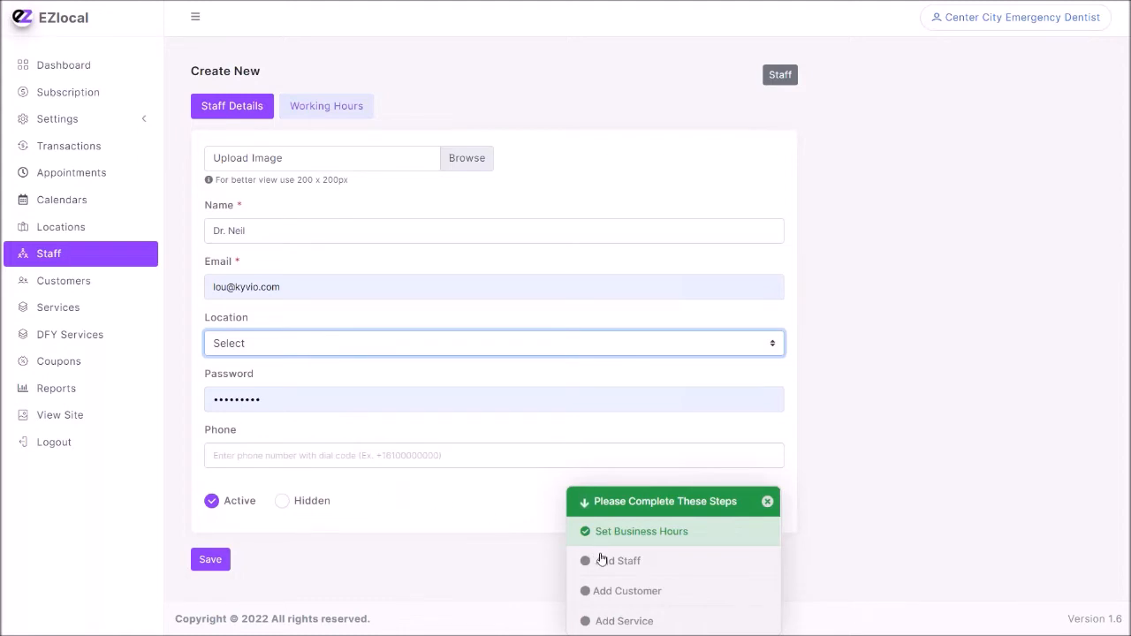
Open a blank new service form, examine its image, staff, price and duration fields, and try the Hide and Show statuses.
click(625, 627)
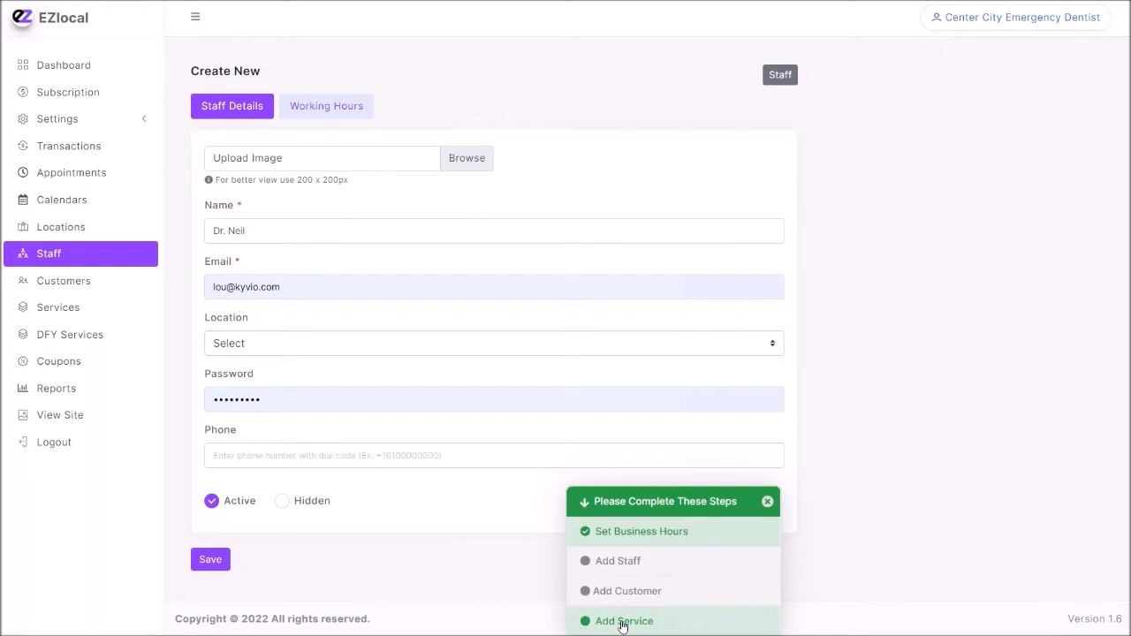
click(623, 621)
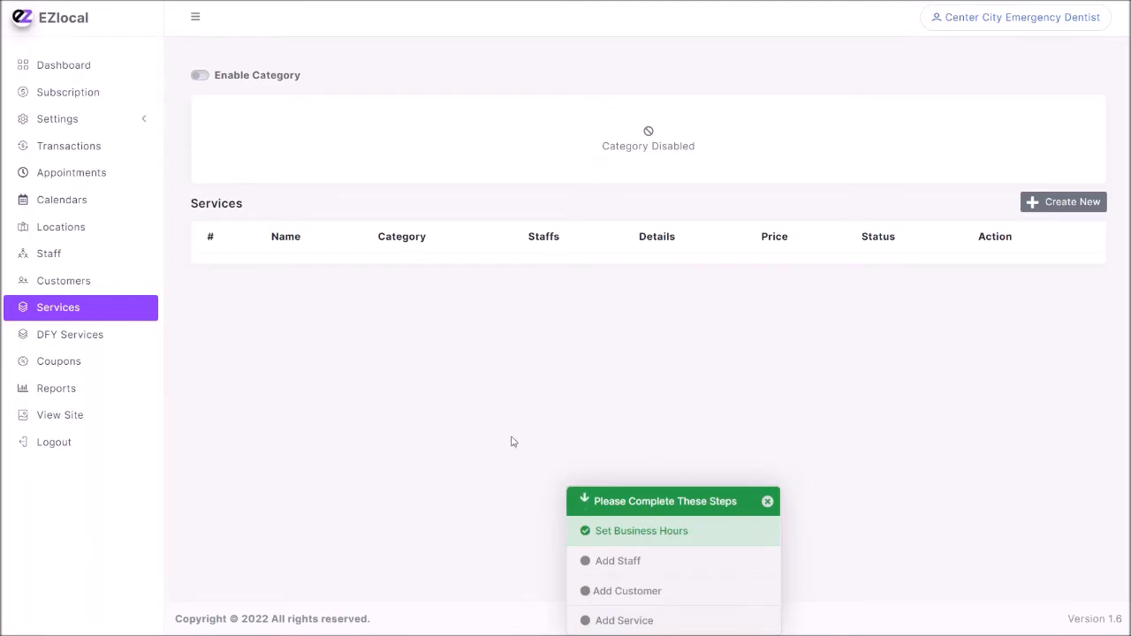
click(1068, 203)
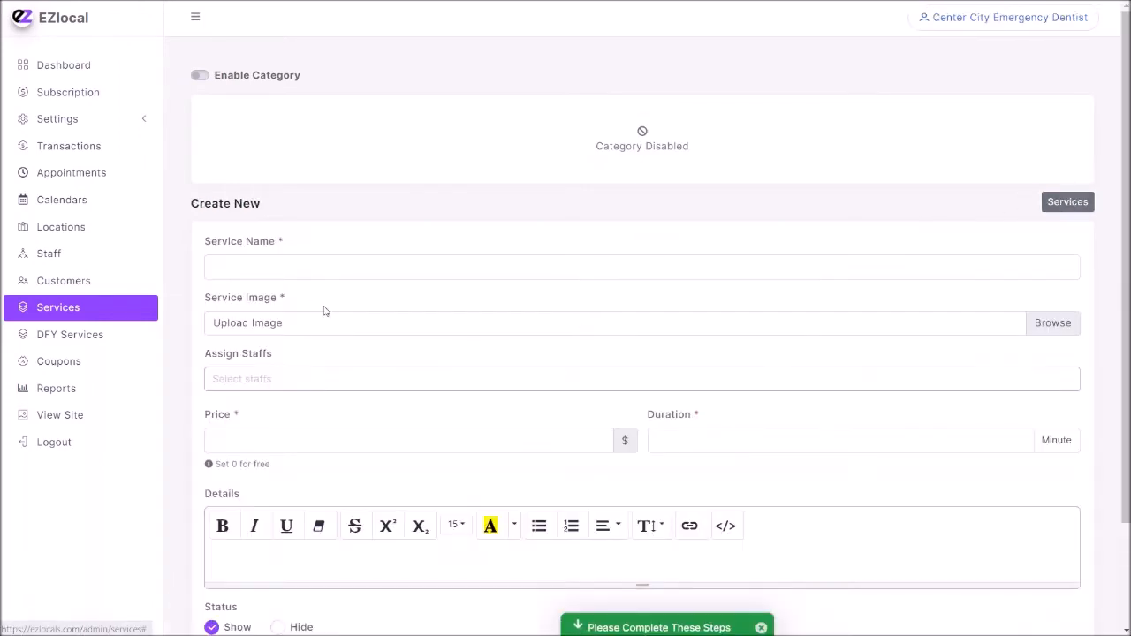
scroll(321, 291, down, 2)
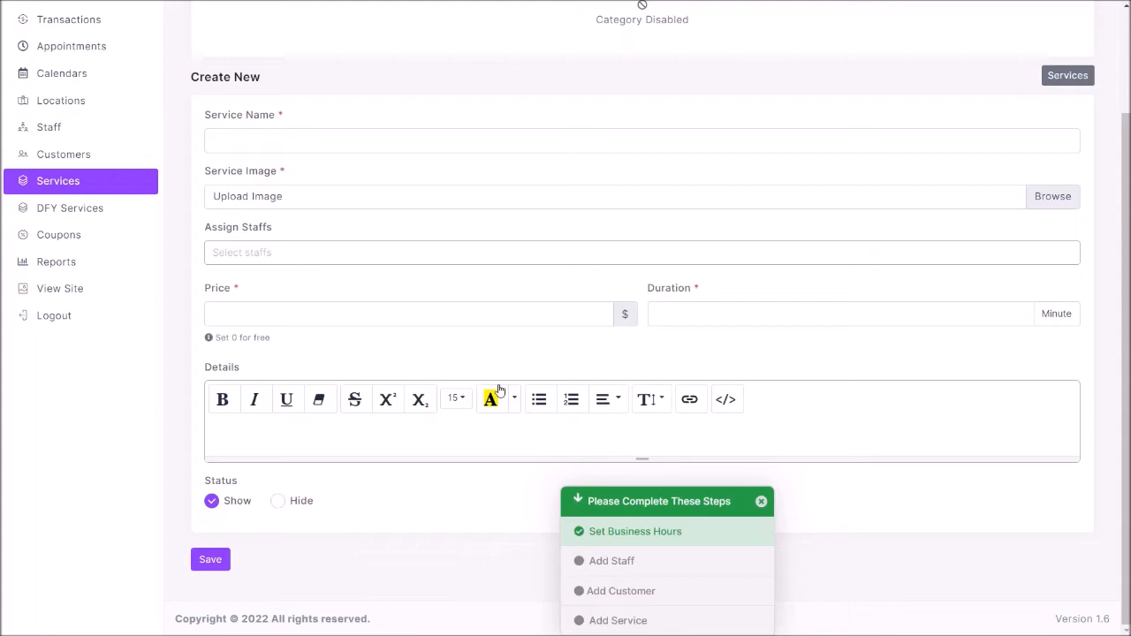
click(780, 313)
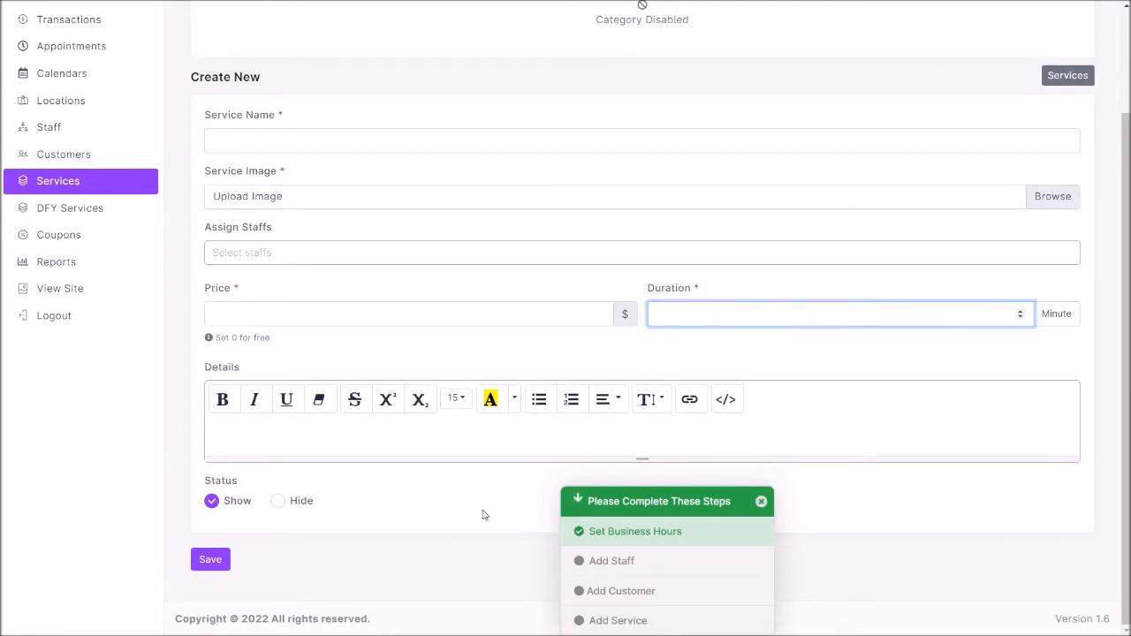
click(278, 503)
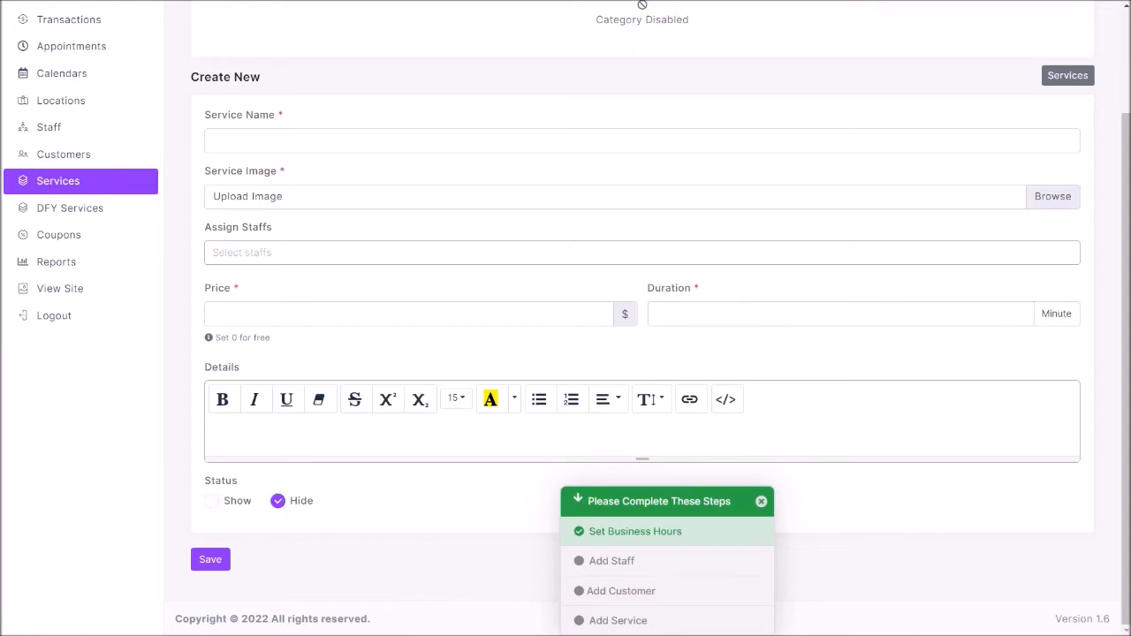
click(213, 501)
Look through the DFY services available for cloning, the blank new location form and the coupons page.
click(84, 210)
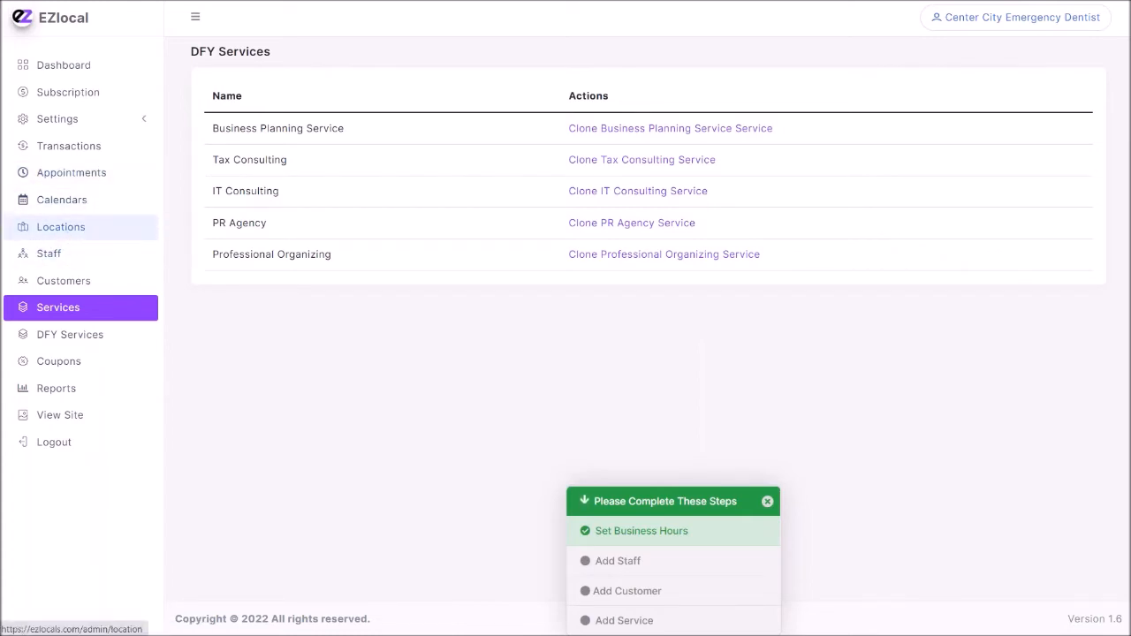
click(88, 227)
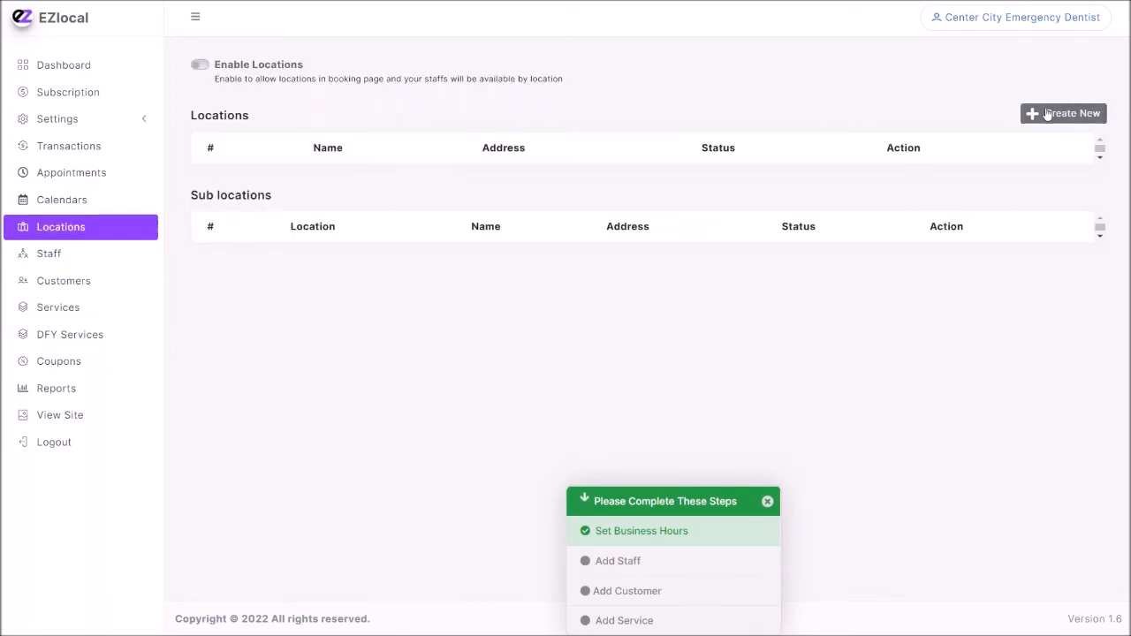
click(1065, 113)
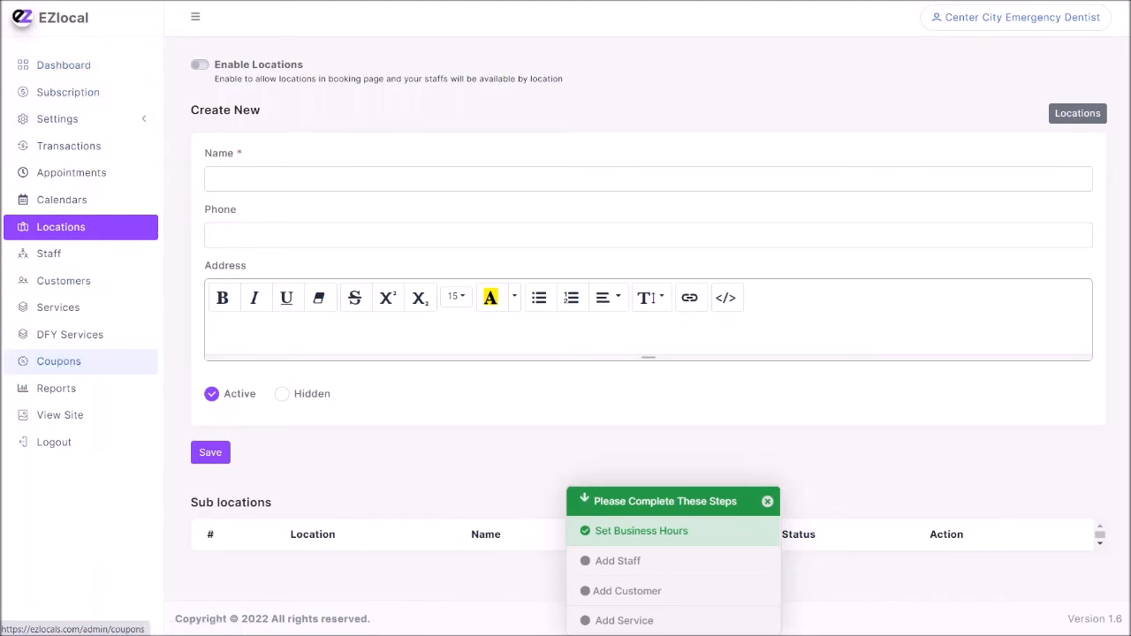
click(64, 362)
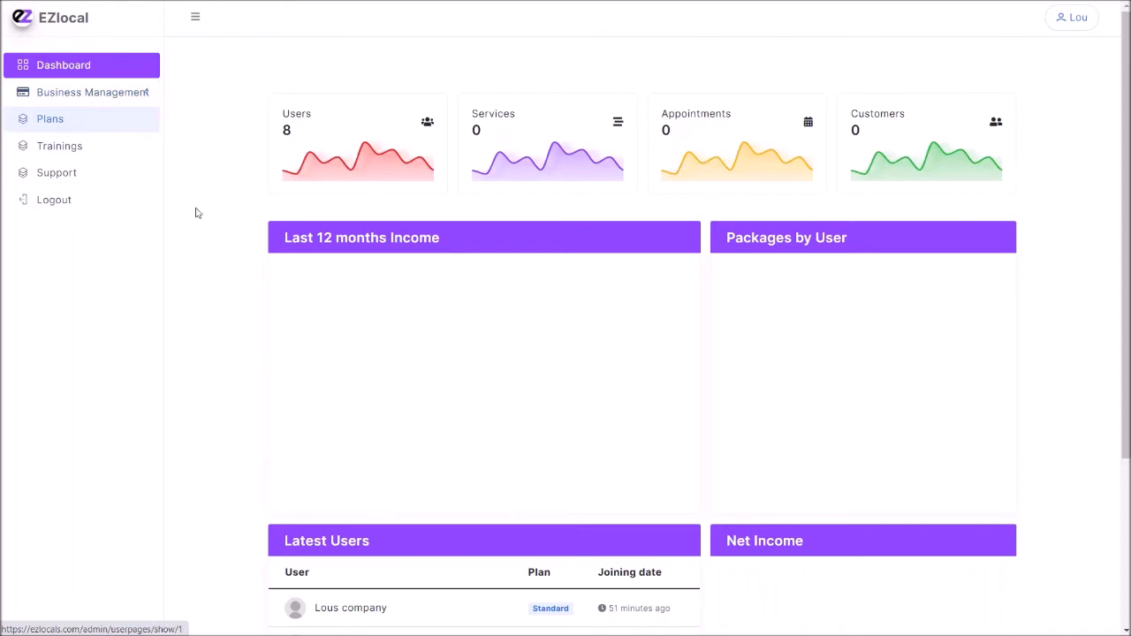
Review the latest users on the agency dashboard and deactivate the Lous company account in the managed businesses list.
scroll(204, 233, down, 3)
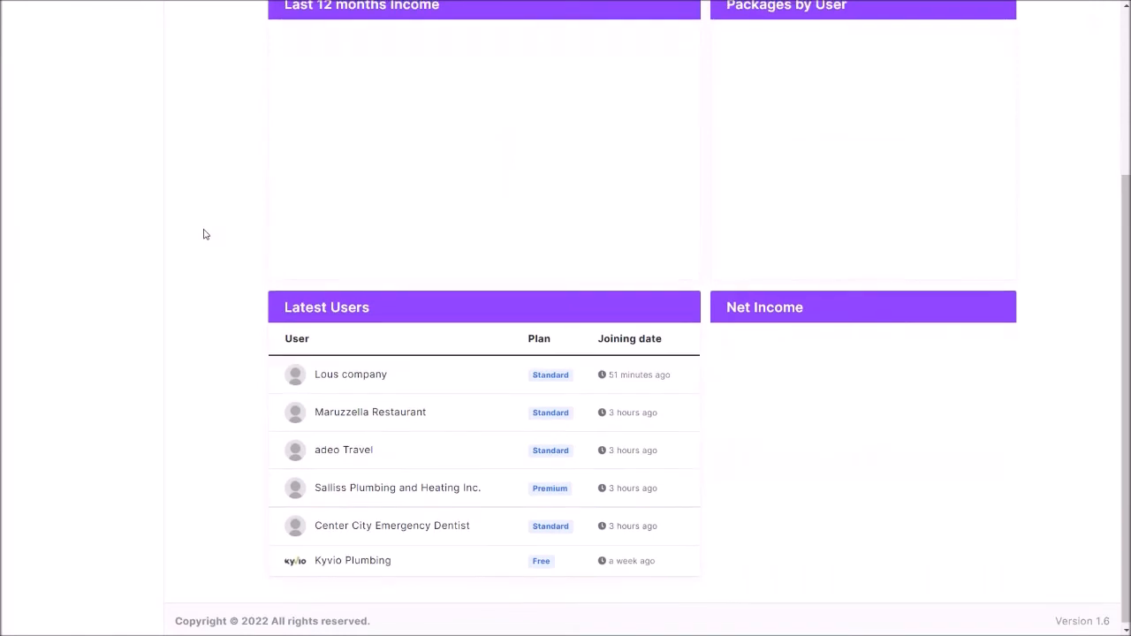
scroll(204, 234, up, 3)
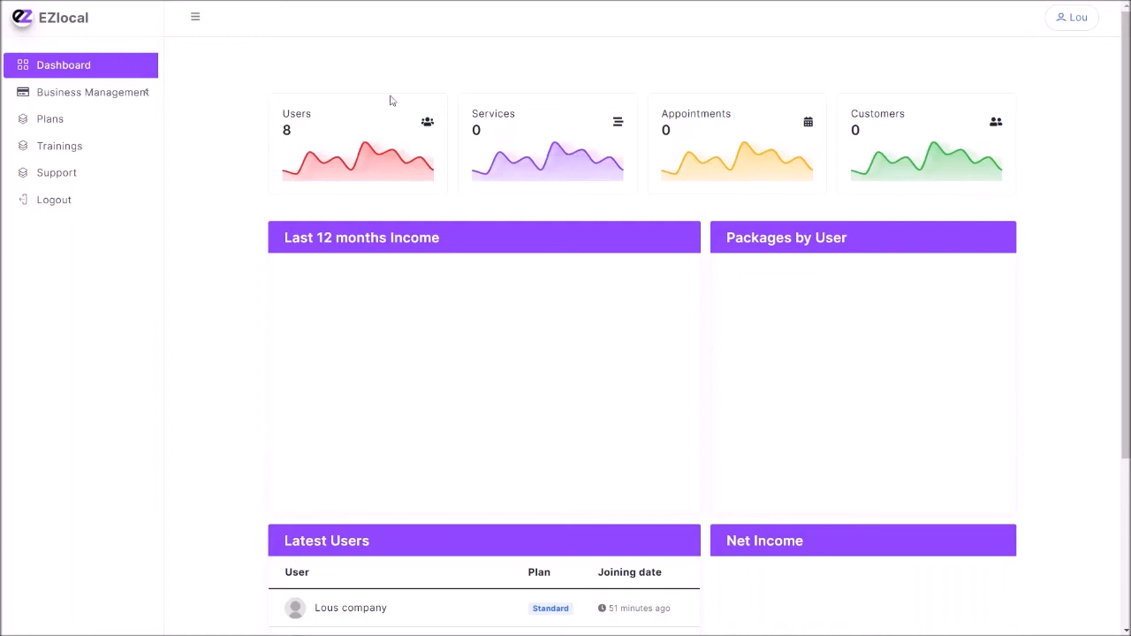
click(94, 99)
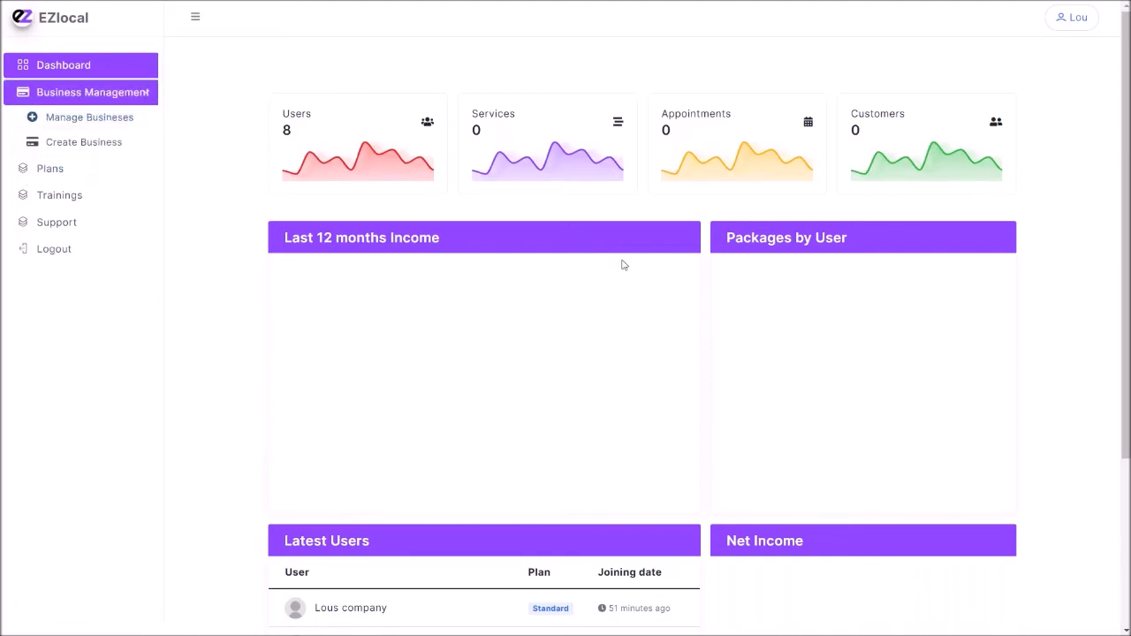
click(1004, 167)
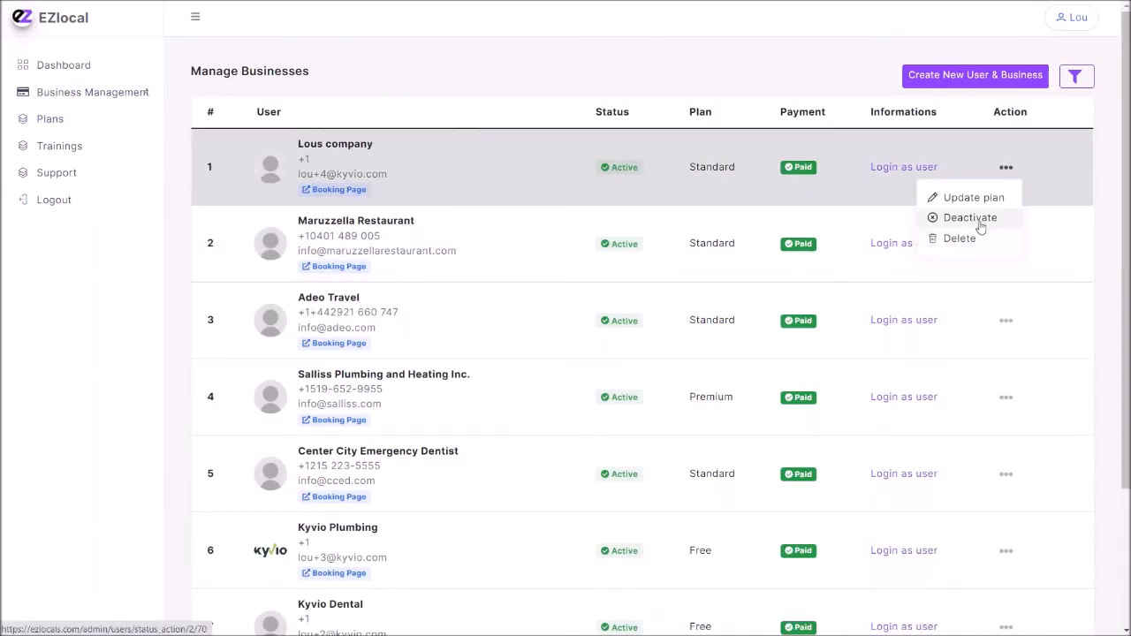
click(981, 228)
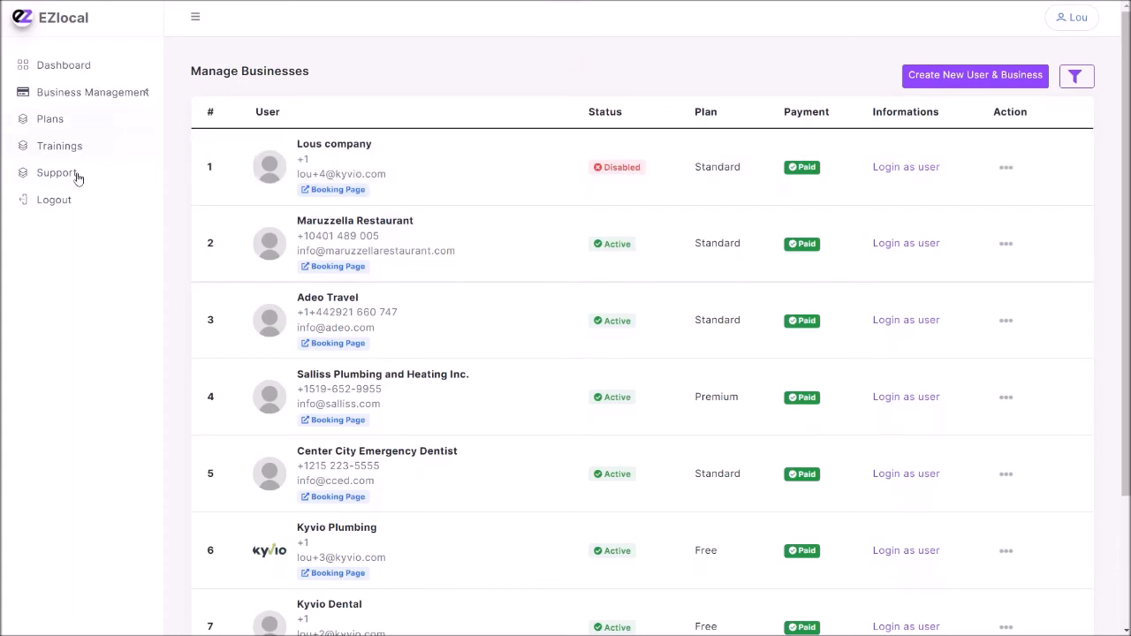
Open the agency's subscription plans and hide the Premium plan.
click(53, 118)
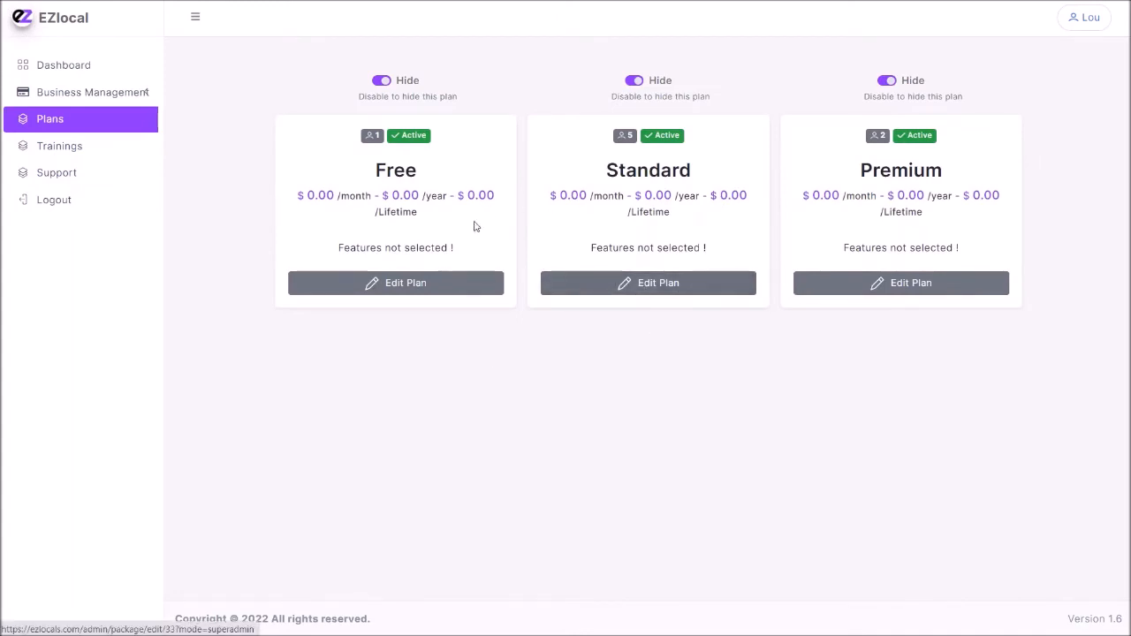
click(882, 80)
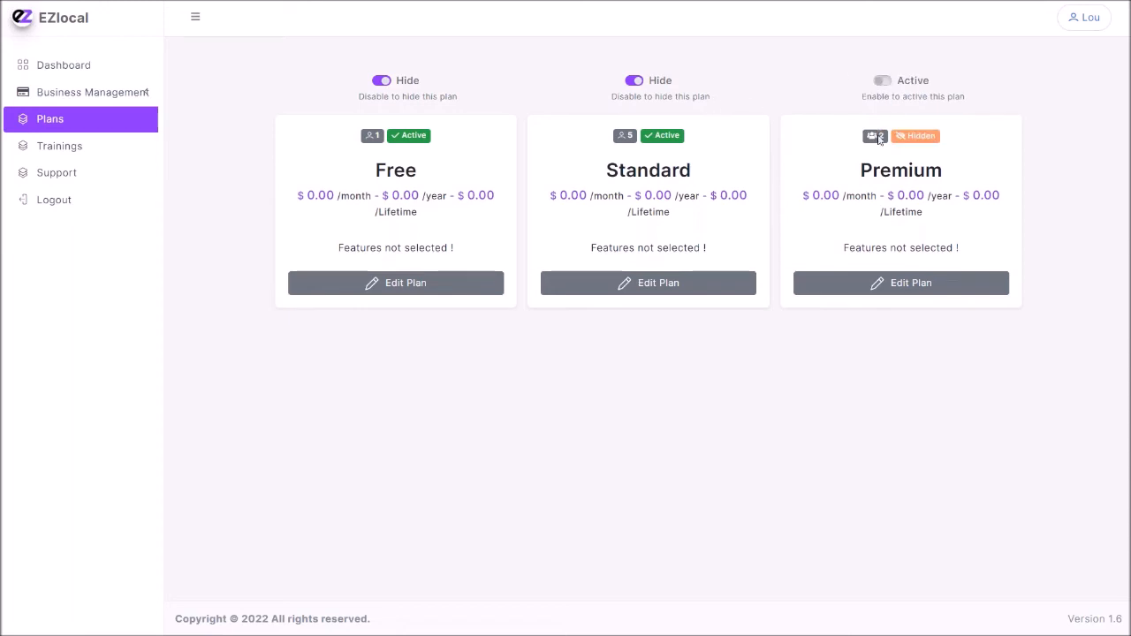